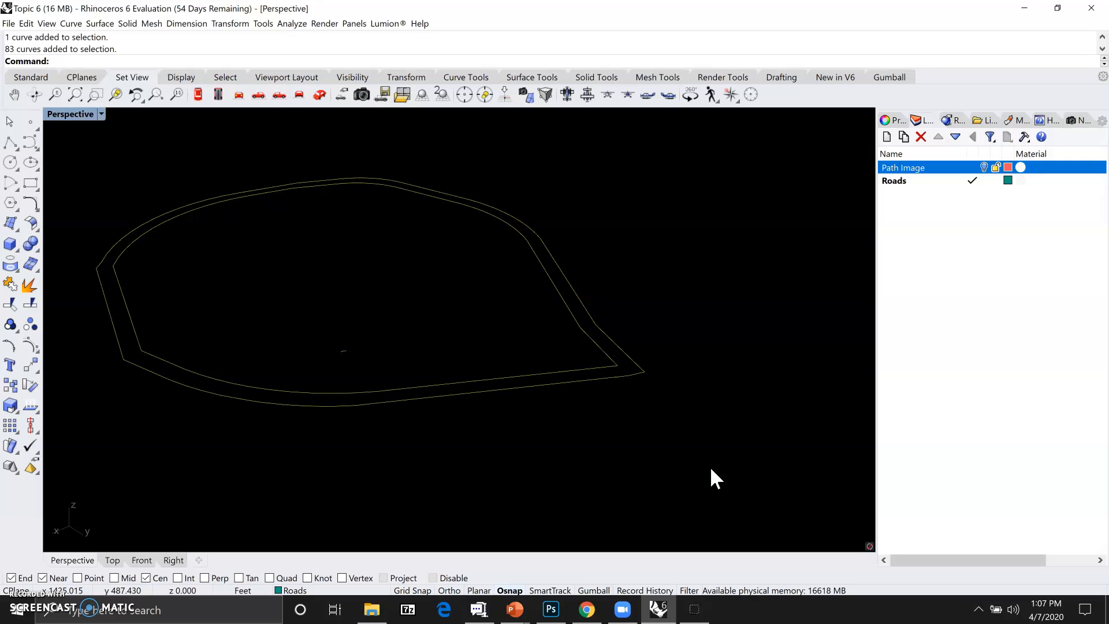
- Join all the selected road outline curves
{"action": "type", "text": "join"}
{"action": "key", "text": "Return"}
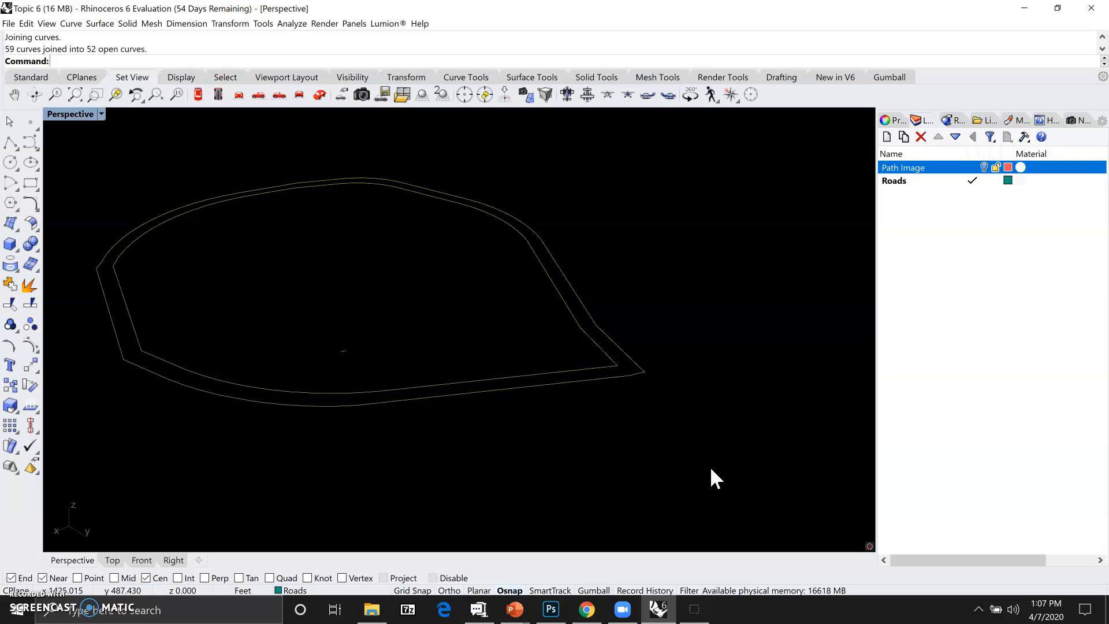
- Check where the outer road outline is still broken by selecting its individual segments along the sloped right-hand side
{"action": "left_click", "coordinate": [536, 393]}
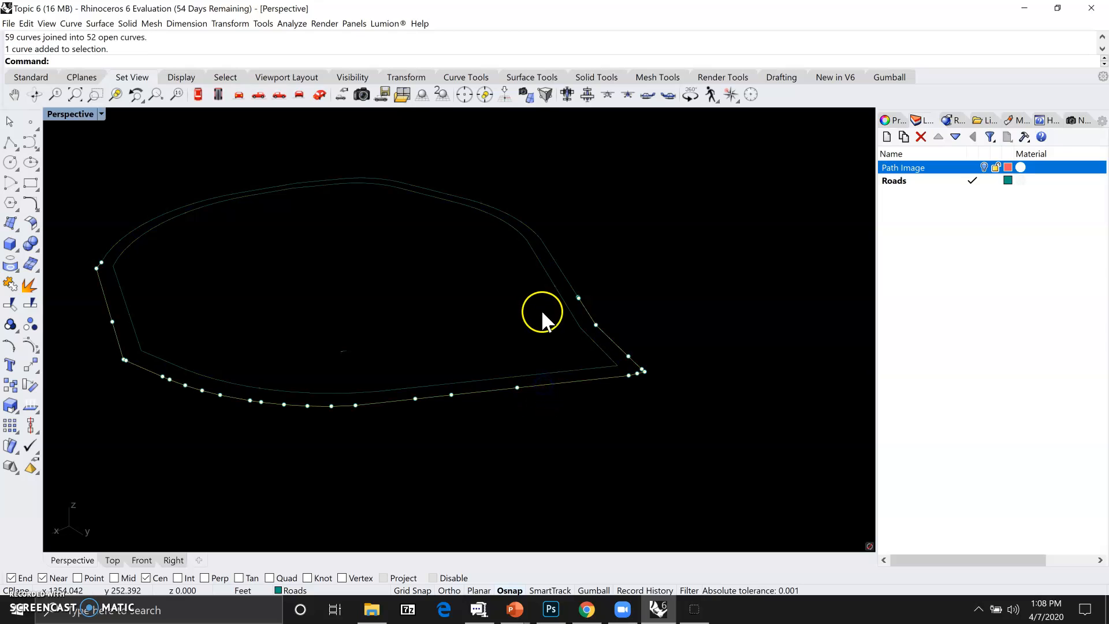
{"action": "left_click", "coordinate": [517, 306]}
{"action": "left_click", "coordinate": [562, 270]}
{"action": "left_click", "coordinate": [523, 223]}
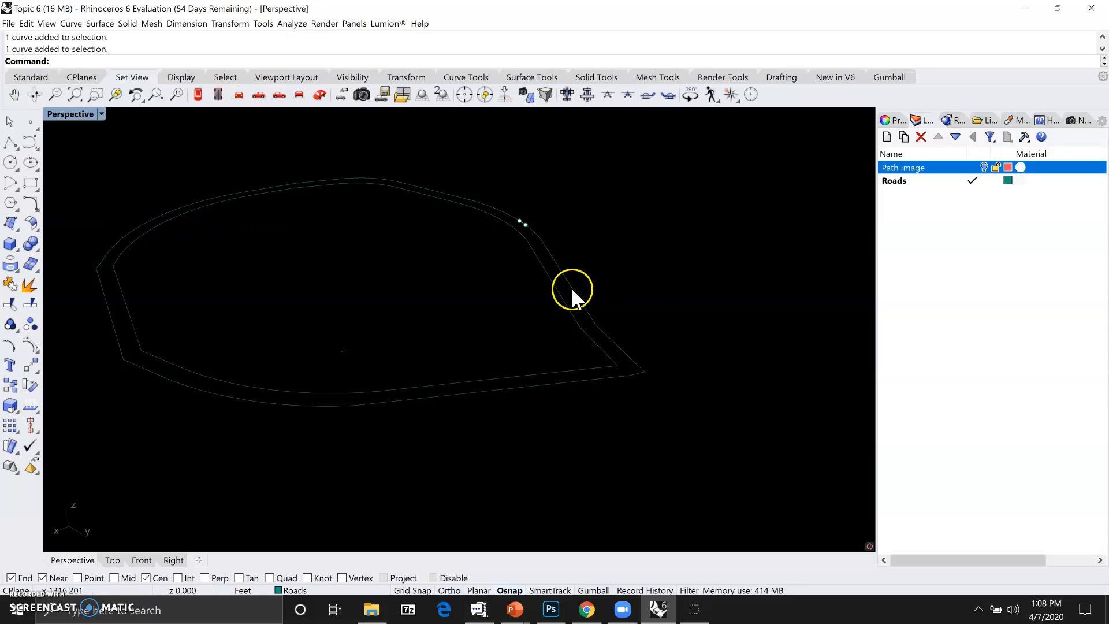
{"action": "left_click", "coordinate": [591, 319]}
{"action": "left_click", "coordinate": [591, 277]}
{"action": "scroll", "coordinate": [574, 304], "scroll_direction": "up", "scroll_amount": 3}
{"action": "left_click", "coordinate": [567, 272]}
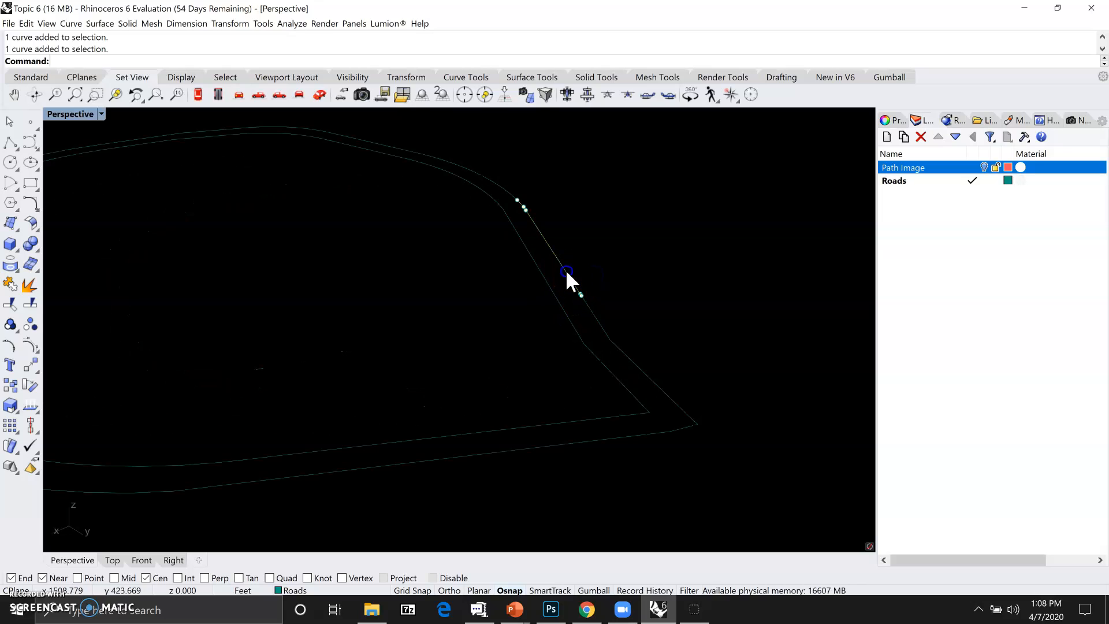
- Join the two outer outline curves across the small gap on the sloped right-hand side, accepting closure of the gap
{"action": "scroll", "coordinate": [583, 289], "scroll_direction": "up", "scroll_amount": 6}
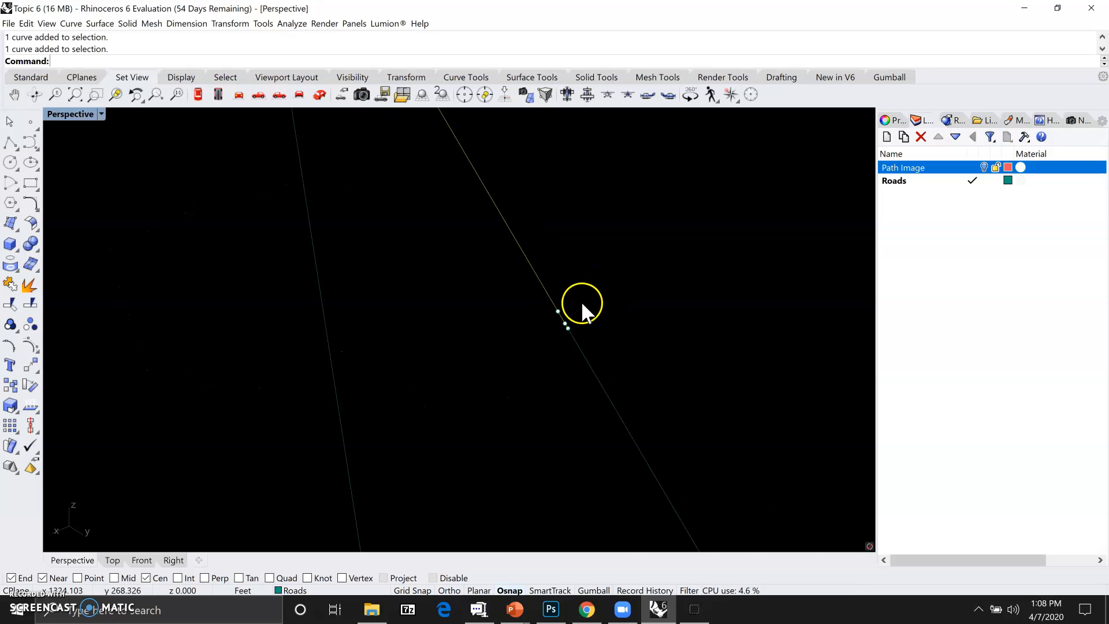
{"action": "left_click", "coordinate": [577, 329]}
{"action": "left_click", "coordinate": [593, 324]}
{"action": "scroll", "coordinate": [594, 325], "scroll_direction": "down", "scroll_amount": 3}
{"action": "left_click", "coordinate": [593, 333]}
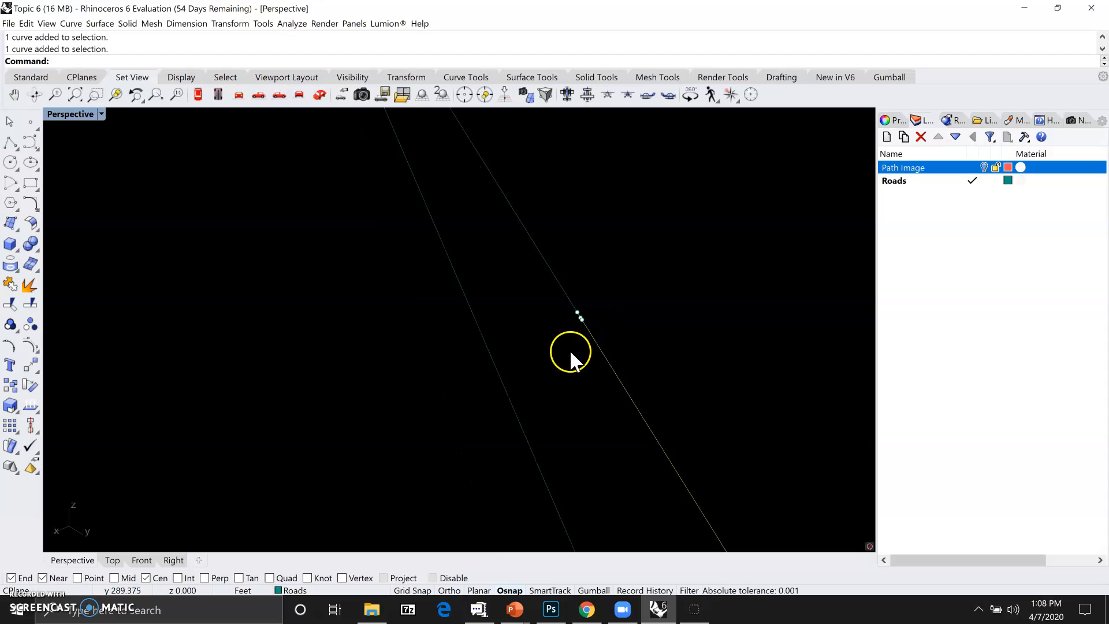
{"action": "type", "text": "join"}
{"action": "key", "text": "Return"}
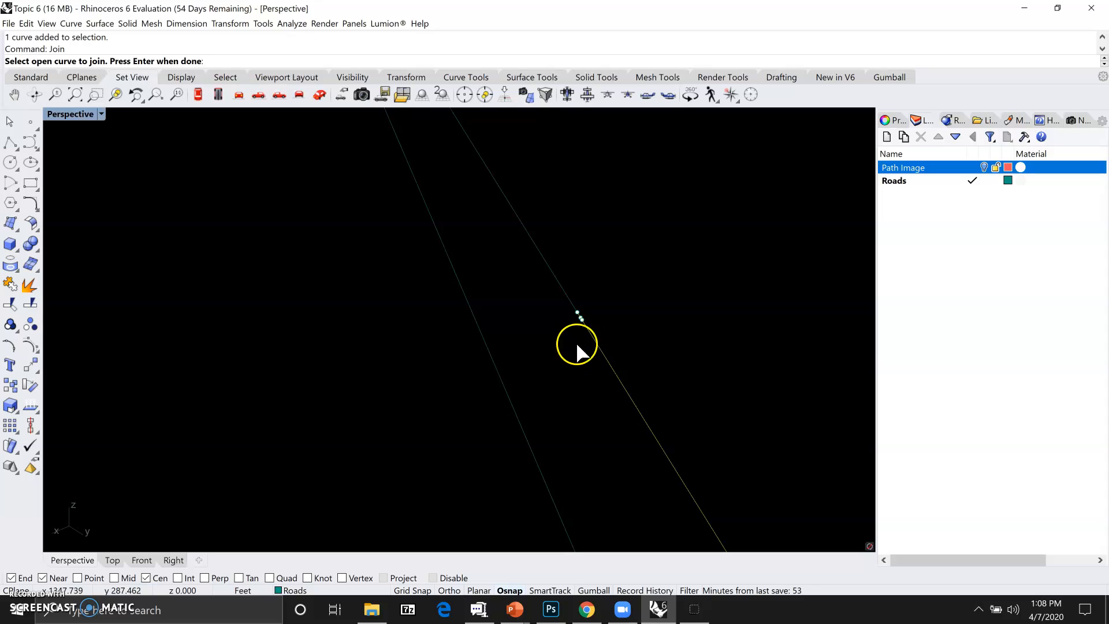
{"action": "left_click", "coordinate": [567, 299]}
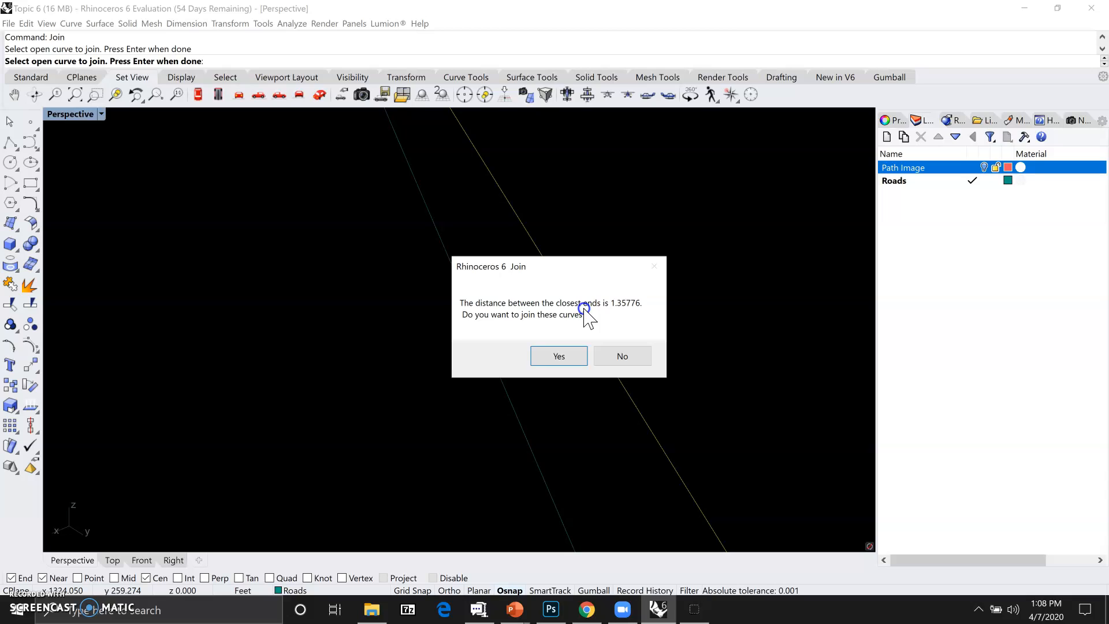
{"action": "left_click", "coordinate": [556, 356]}
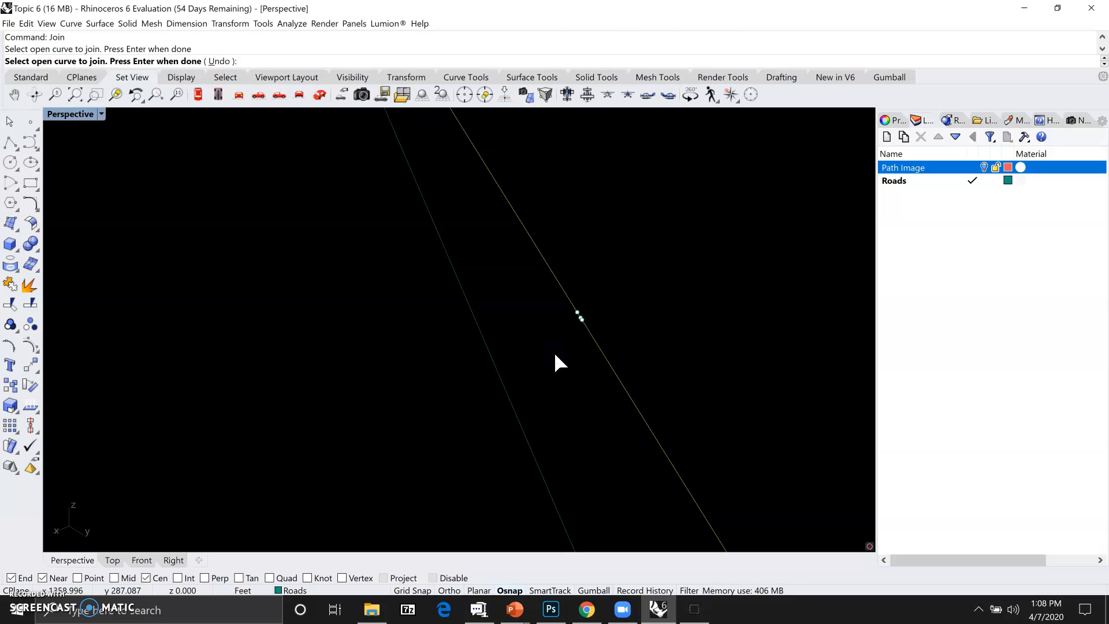
{"action": "right_click", "coordinate": [554, 355]}
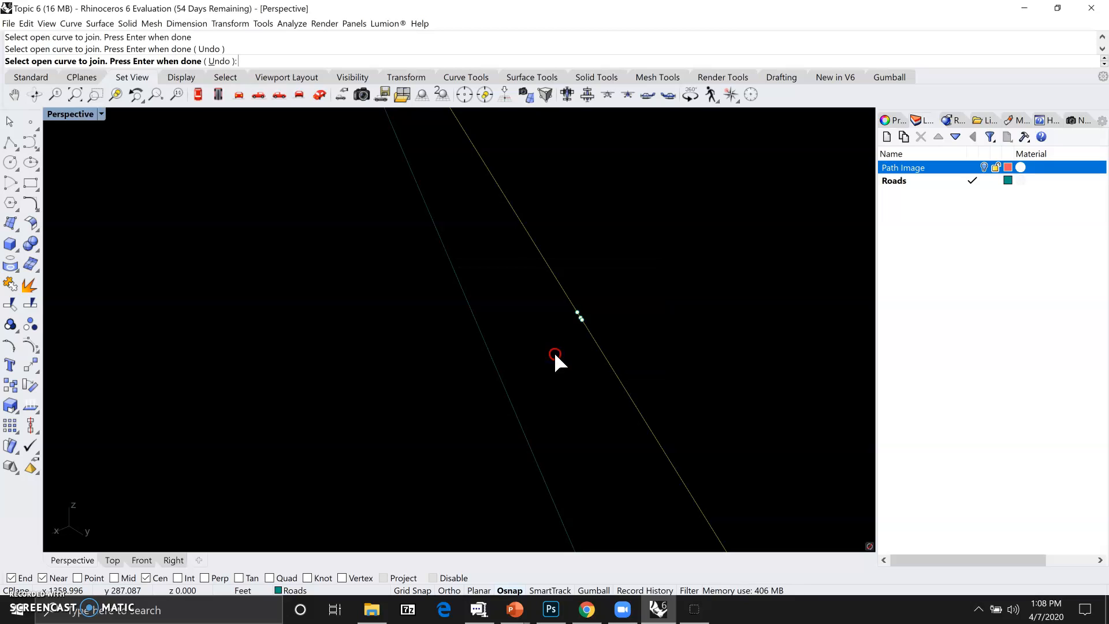
- Select the joined outer outline curve to check how far it runs
{"action": "left_click", "coordinate": [584, 332]}
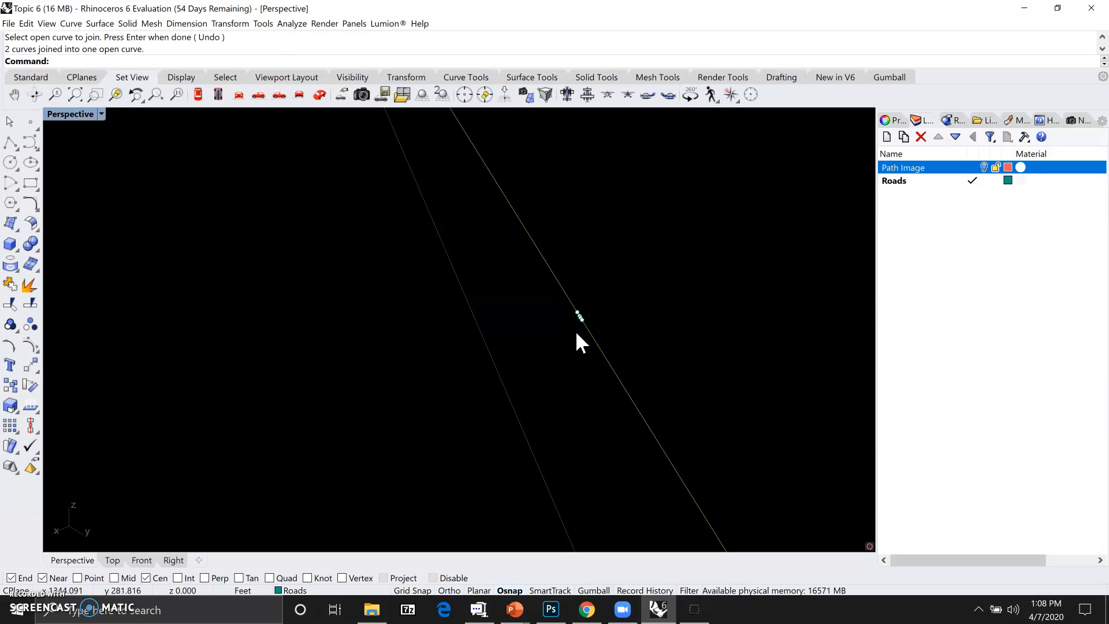
{"action": "scroll", "coordinate": [587, 337], "scroll_direction": "down", "scroll_amount": 5}
{"action": "left_click", "coordinate": [551, 323]}
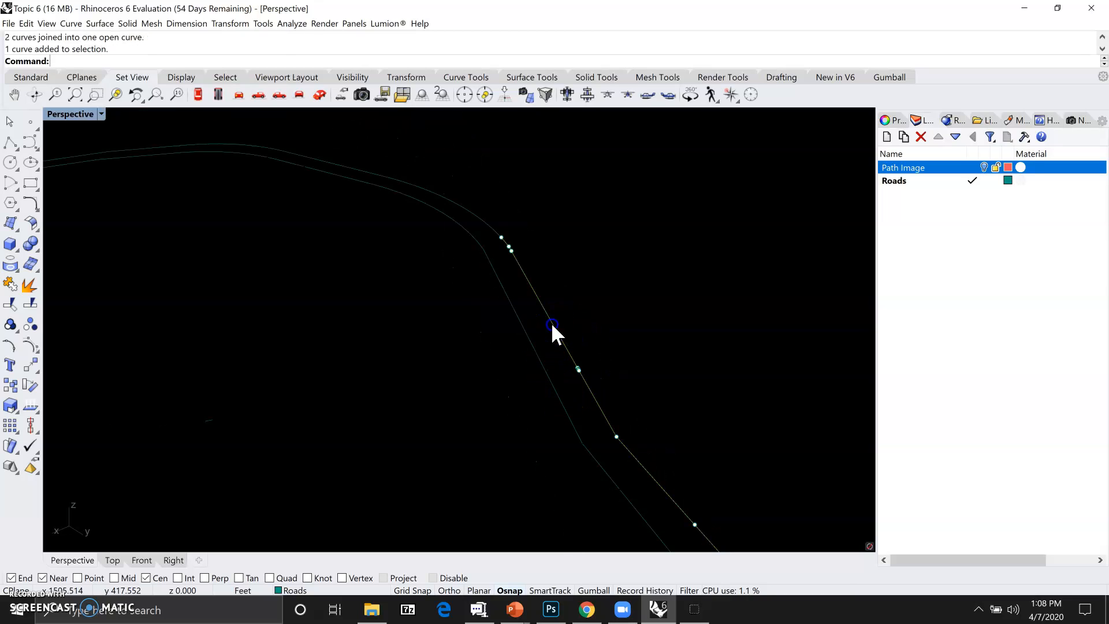
{"action": "scroll", "coordinate": [609, 321], "scroll_direction": "down", "scroll_amount": 3}
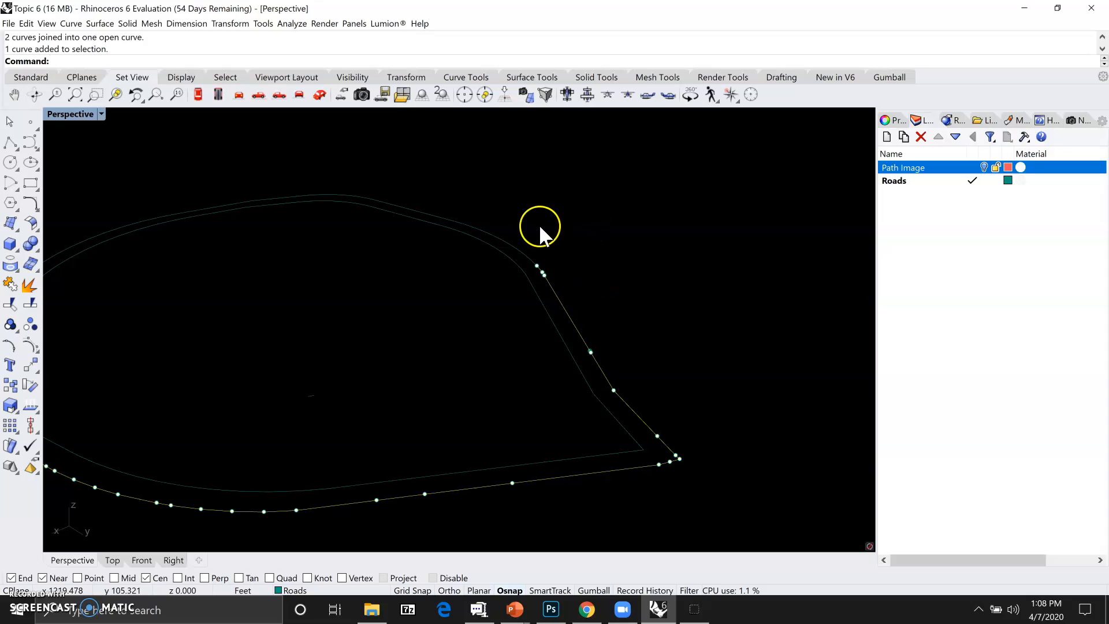
{"action": "left_click", "coordinate": [555, 242]}
- Join the outer outline to the short segment above its far-left corner, accepting closure of the gap
{"action": "right_click_drag", "start_coordinate": [554, 245], "coordinate": [120, 316]}
{"action": "scroll", "coordinate": [122, 315], "scroll_direction": "up", "scroll_amount": 3}
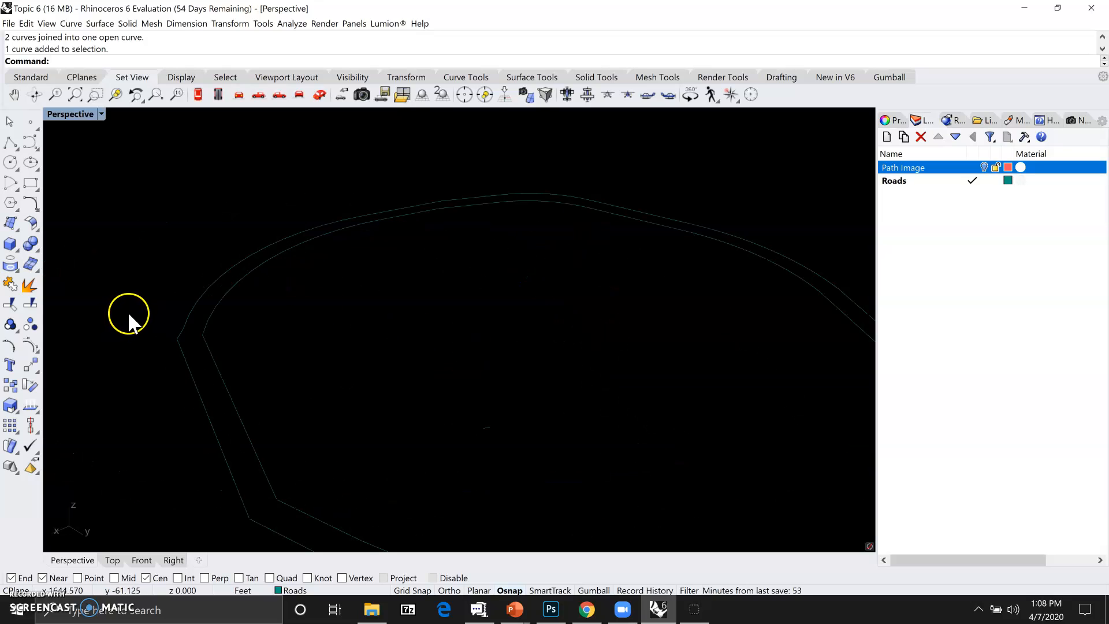
{"action": "left_click", "coordinate": [189, 319]}
{"action": "left_click", "coordinate": [180, 335]}
{"action": "scroll", "coordinate": [172, 335], "scroll_direction": "up", "scroll_amount": 4}
{"action": "scroll", "coordinate": [171, 333], "scroll_direction": "up", "scroll_amount": 1}
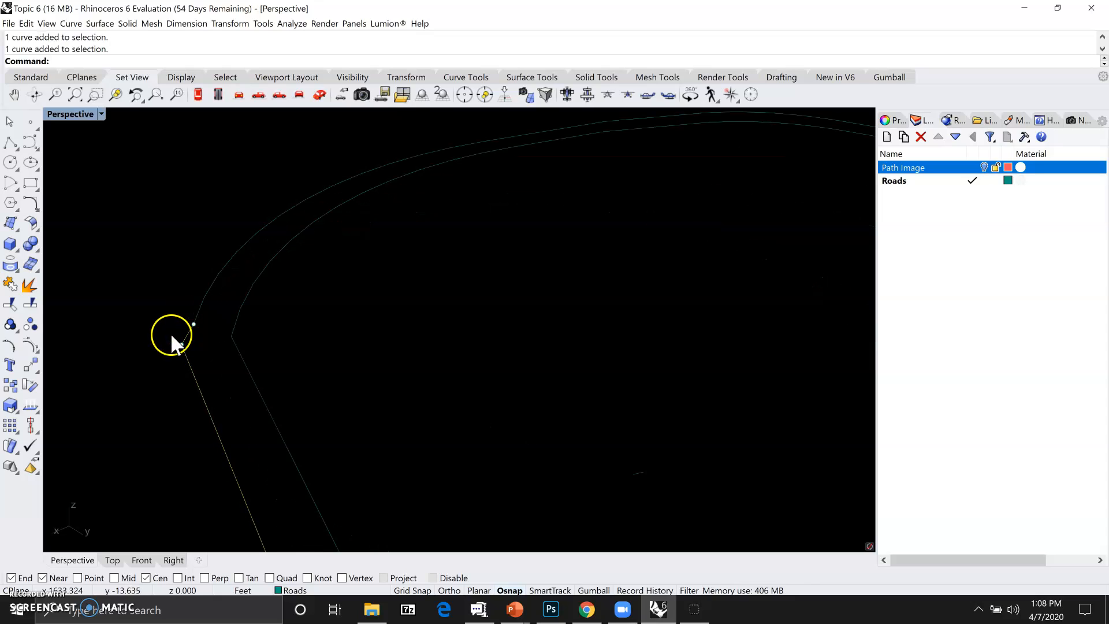
{"action": "type", "text": "join"}
{"action": "key", "text": "Return"}
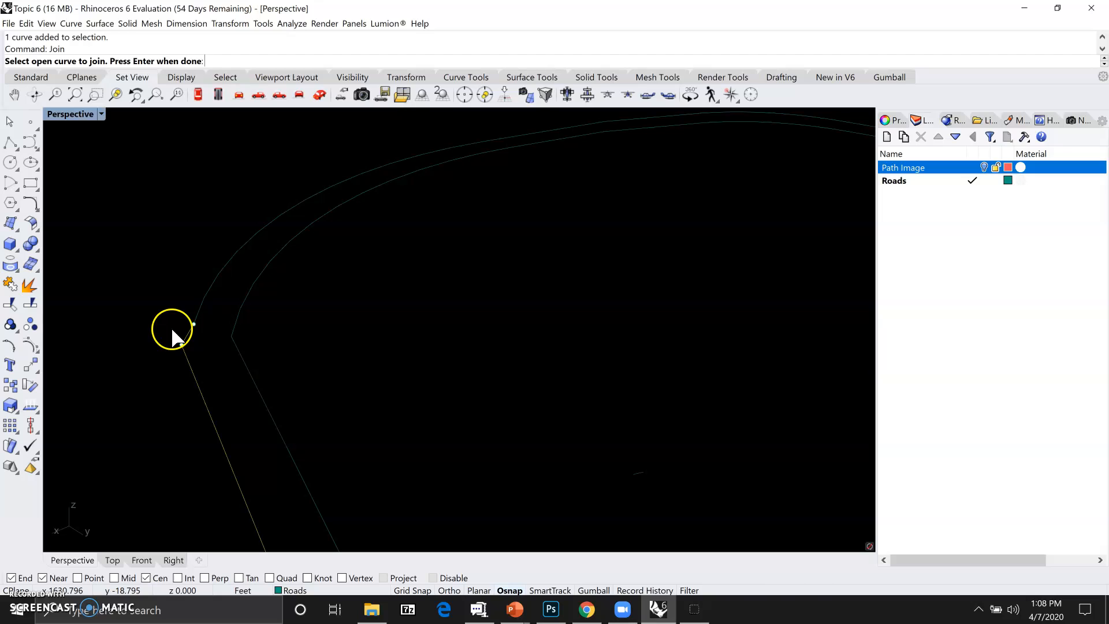
{"action": "left_click", "coordinate": [204, 311]}
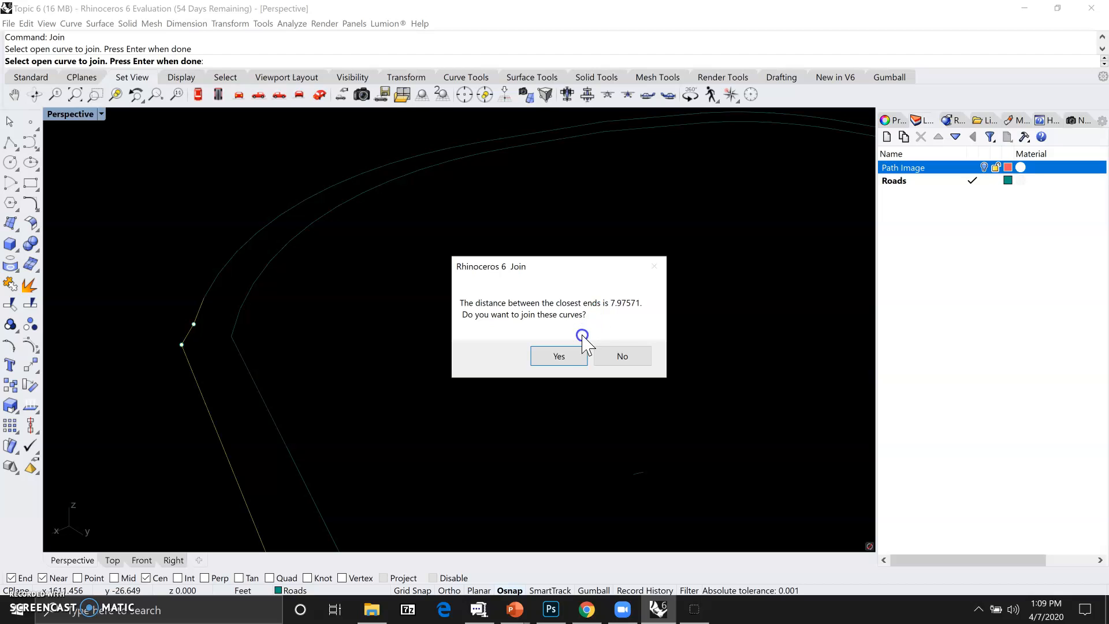
{"action": "left_click", "coordinate": [561, 356]}
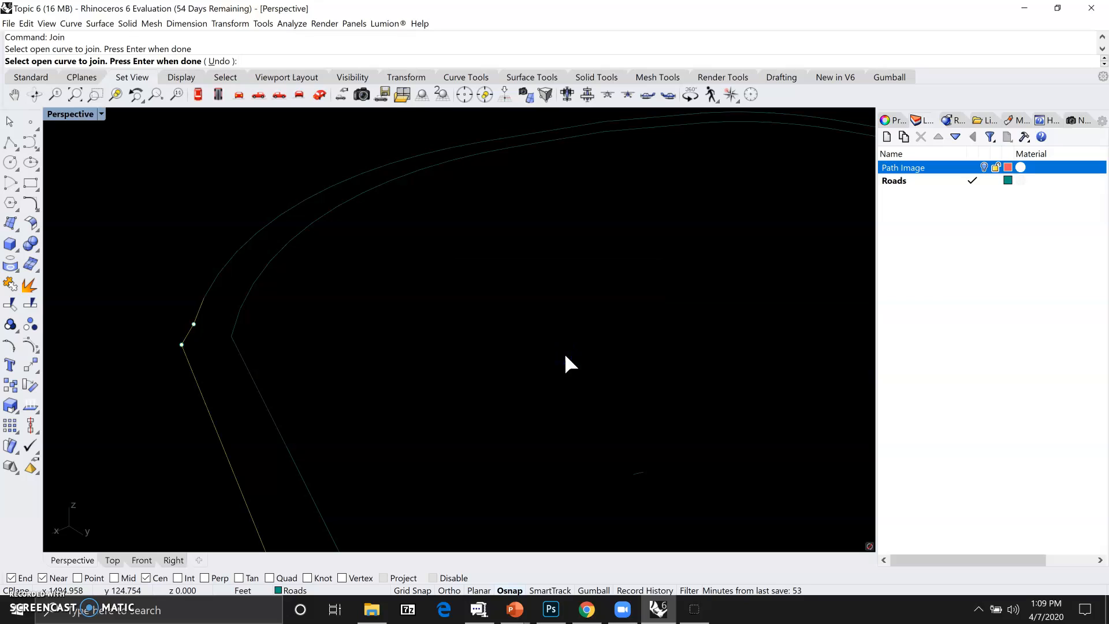
{"action": "left_click", "coordinate": [268, 320]}
{"action": "right_click_drag", "start_coordinate": [267, 319], "coordinate": [269, 319]}
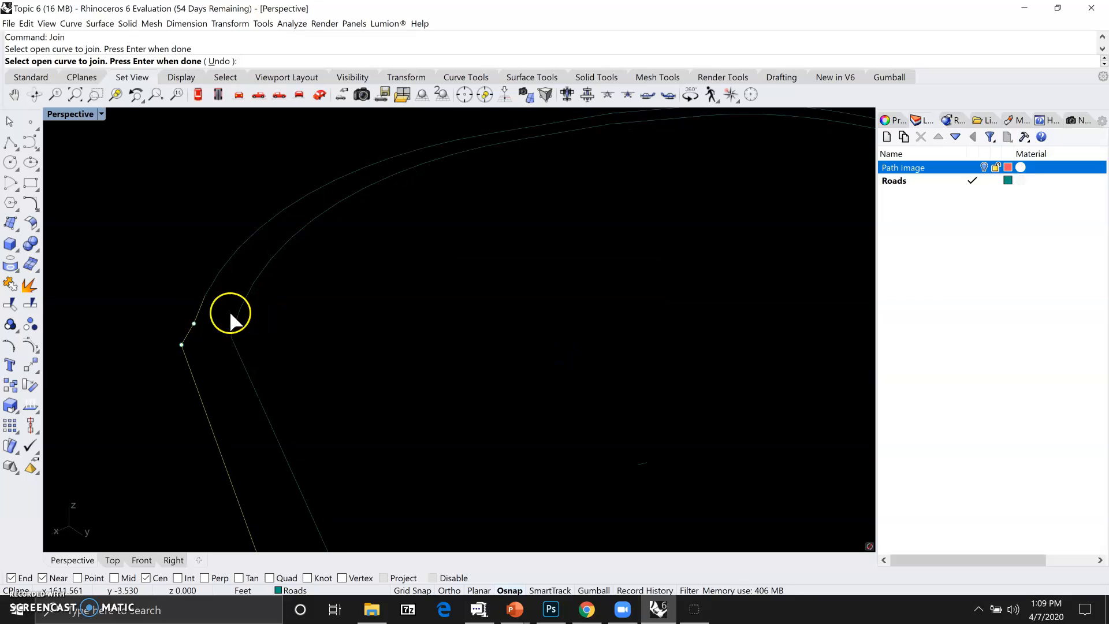
{"action": "right_click", "coordinate": [213, 318]}
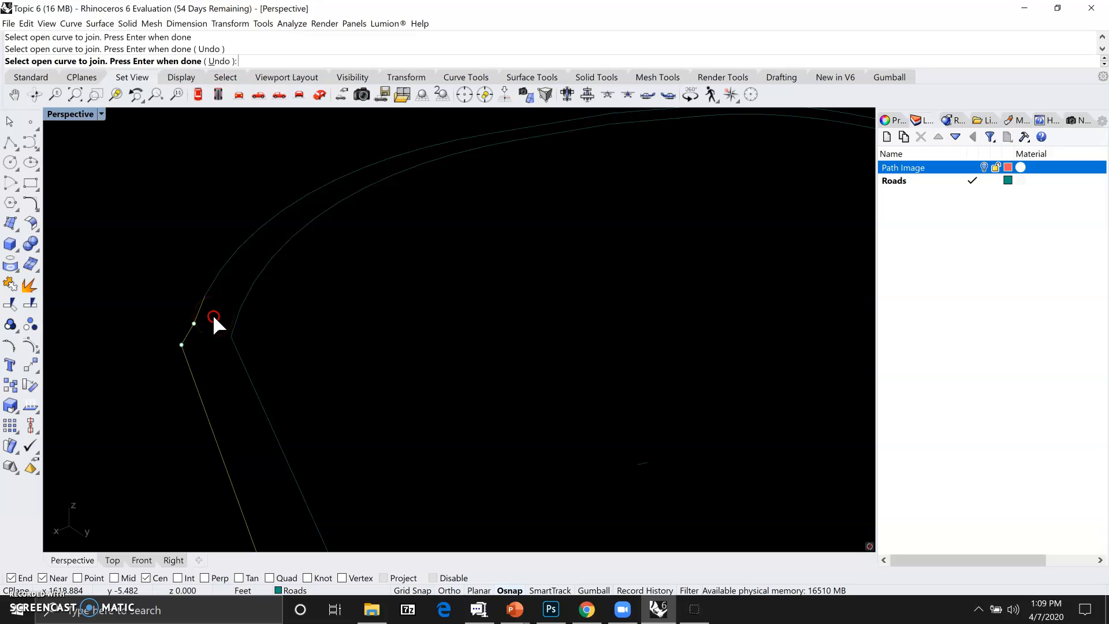
- Move the stray spike point above the outer outline's left corner onto the neighbouring vertex
{"action": "scroll", "coordinate": [192, 325], "scroll_direction": "up", "scroll_amount": 5}
{"action": "scroll", "coordinate": [154, 320], "scroll_direction": "up", "scroll_amount": 3}
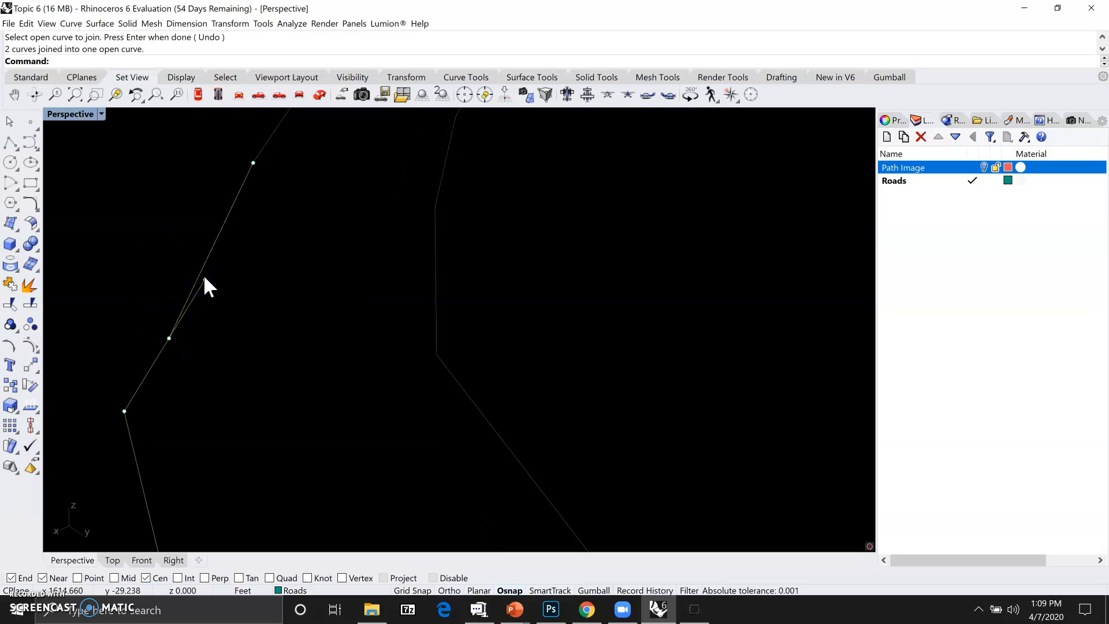
{"action": "left_click_drag", "start_coordinate": [205, 280], "coordinate": [169, 337]}
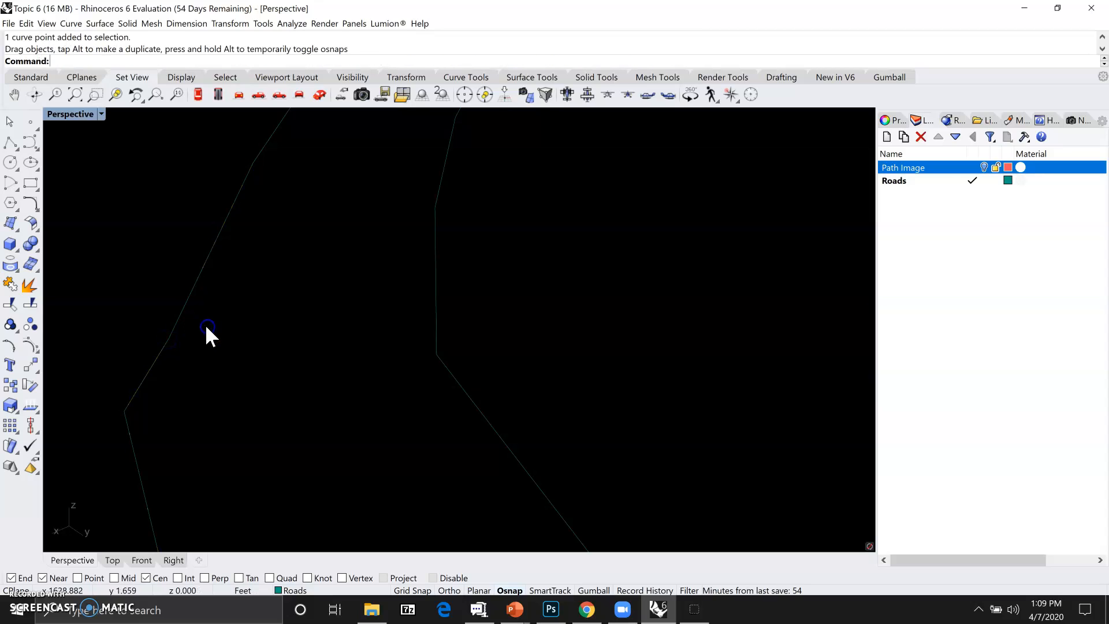
- Try to join the outer corner curve to the adjoining arc segment above it, declining to close the gap between distant ends
{"action": "scroll", "coordinate": [245, 305], "scroll_direction": "down", "scroll_amount": 5}
{"action": "scroll", "coordinate": [244, 309], "scroll_direction": "up", "scroll_amount": 2}
{"action": "scroll", "coordinate": [224, 292], "scroll_direction": "up", "scroll_amount": 2}
{"action": "scroll", "coordinate": [225, 292], "scroll_direction": "down", "scroll_amount": 4}
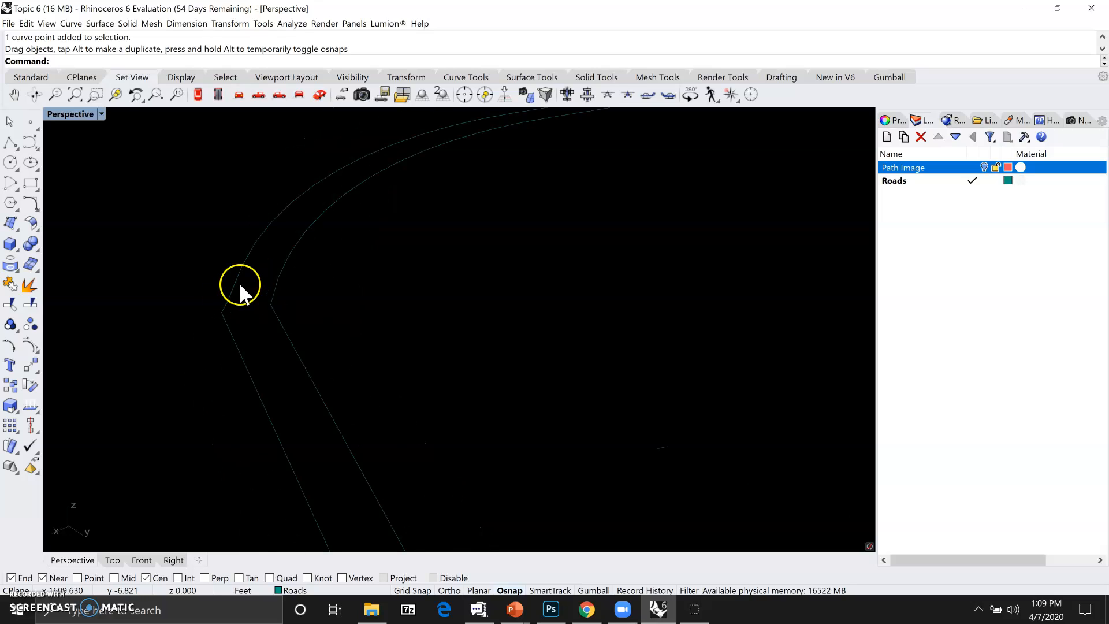
{"action": "left_click", "coordinate": [234, 284]}
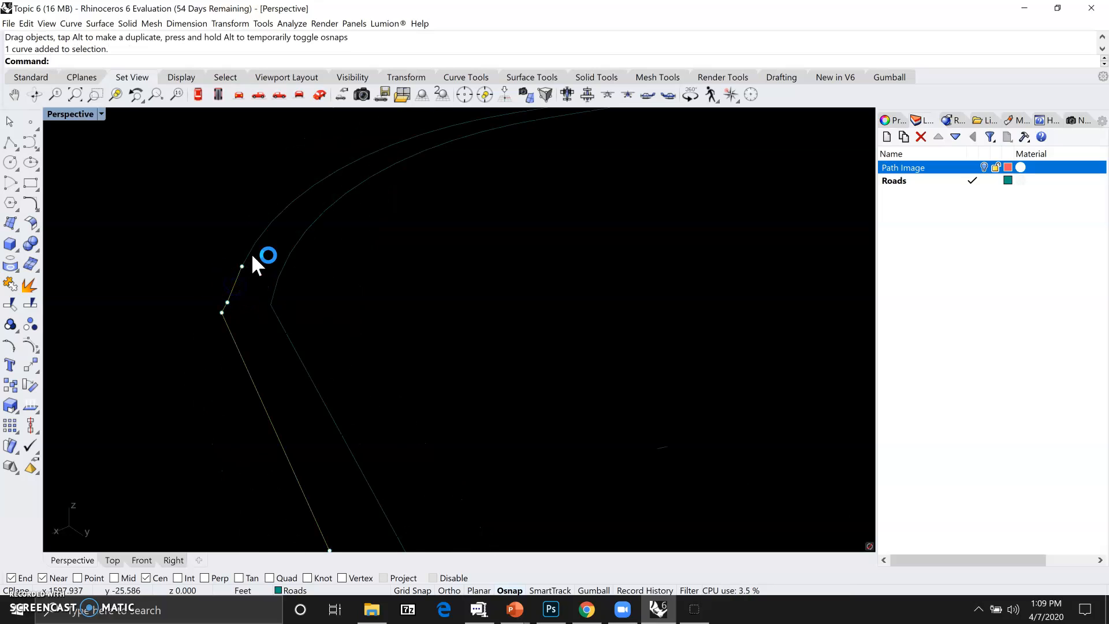
{"action": "left_click", "coordinate": [235, 282]}
{"action": "type", "text": "j"}
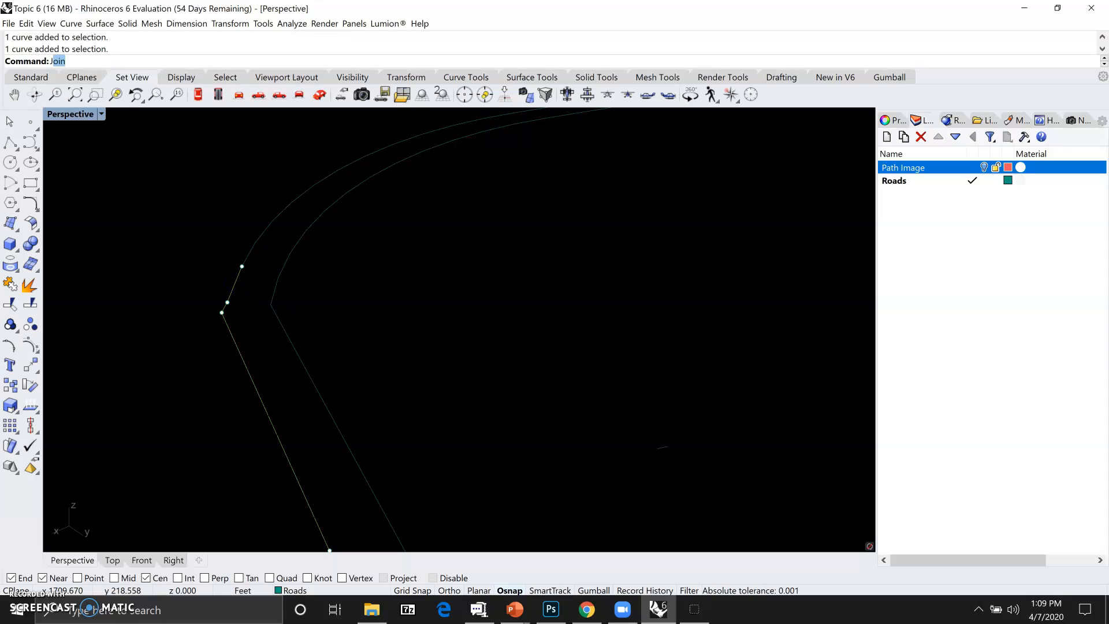
{"action": "key", "text": "Return"}
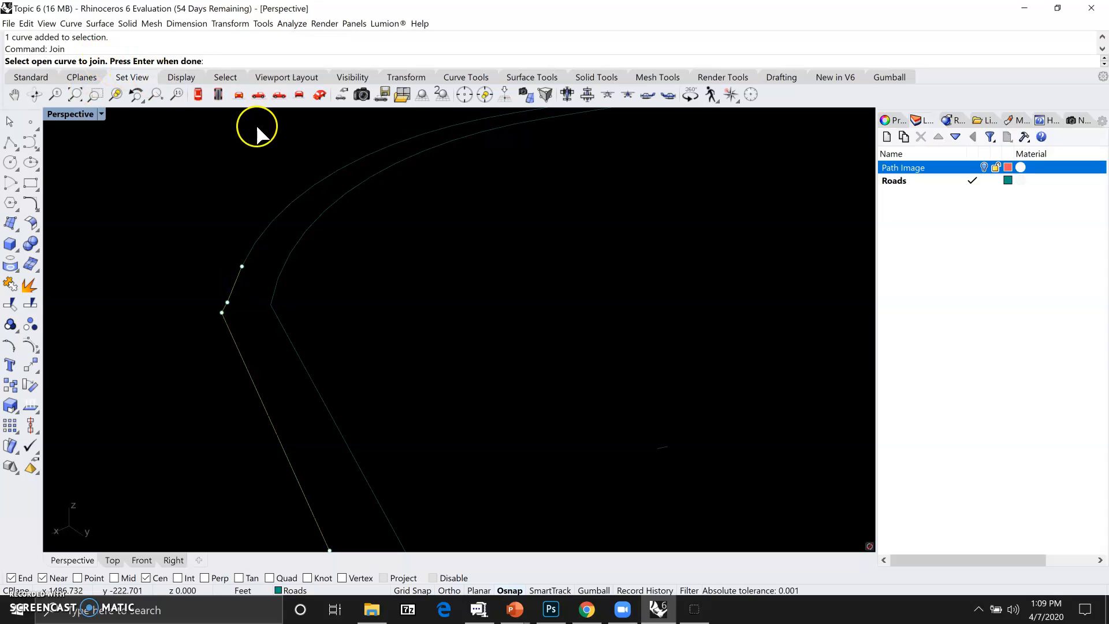
{"action": "left_click", "coordinate": [254, 246]}
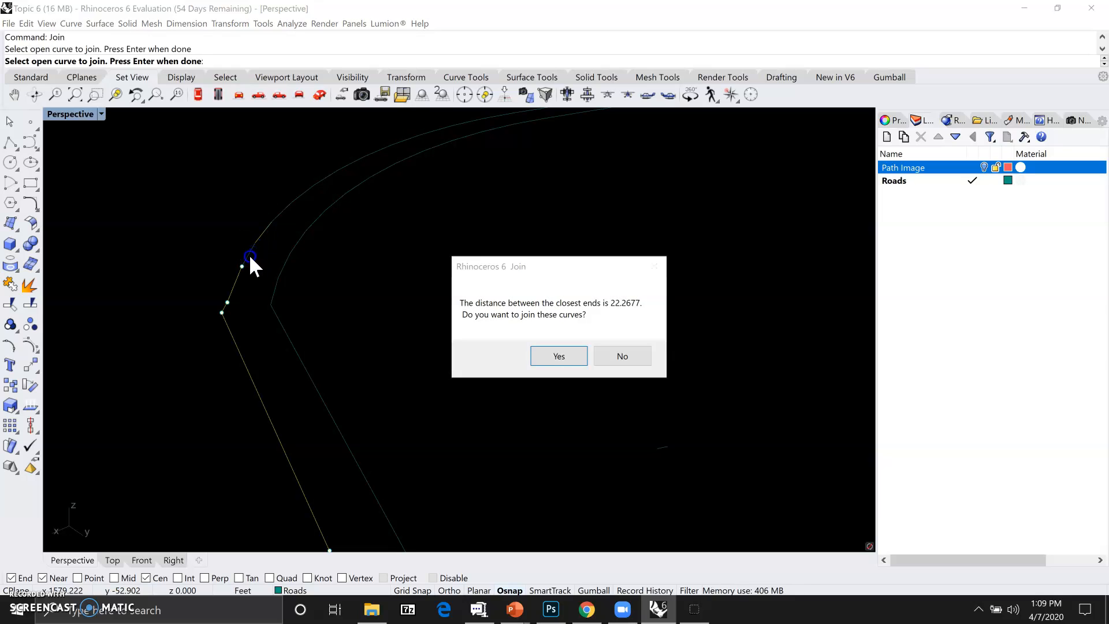
{"action": "left_click", "coordinate": [633, 360]}
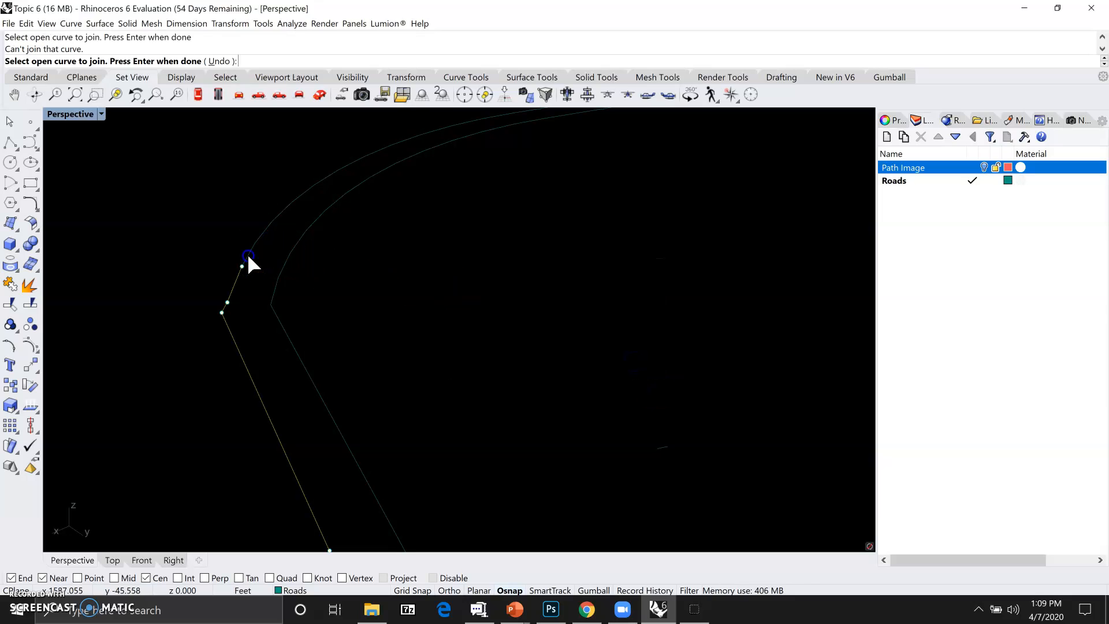
{"action": "key", "text": "Return"}
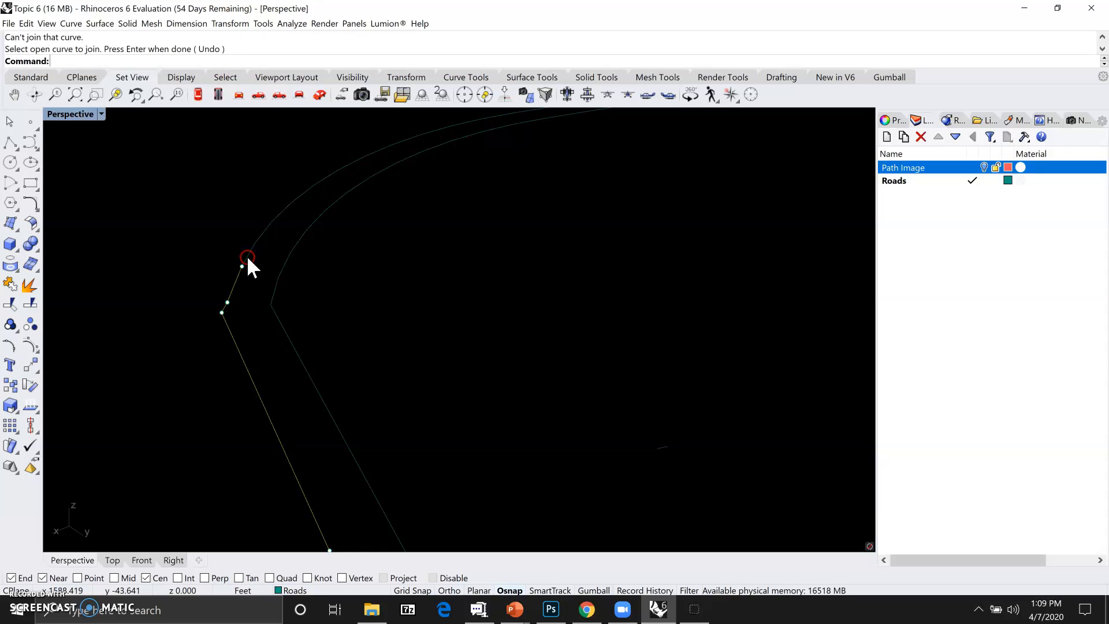
- Retry joining the outer corner curve to the next arc segment
{"action": "left_click", "coordinate": [238, 280]}
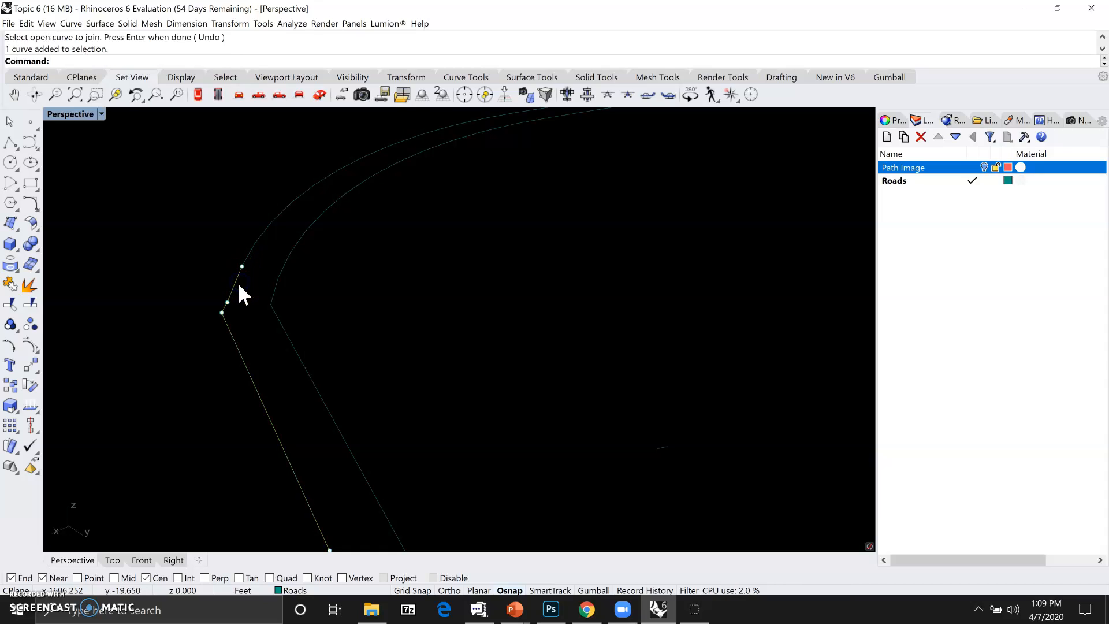
{"action": "key", "text": "Return"}
{"action": "left_click", "coordinate": [250, 254]}
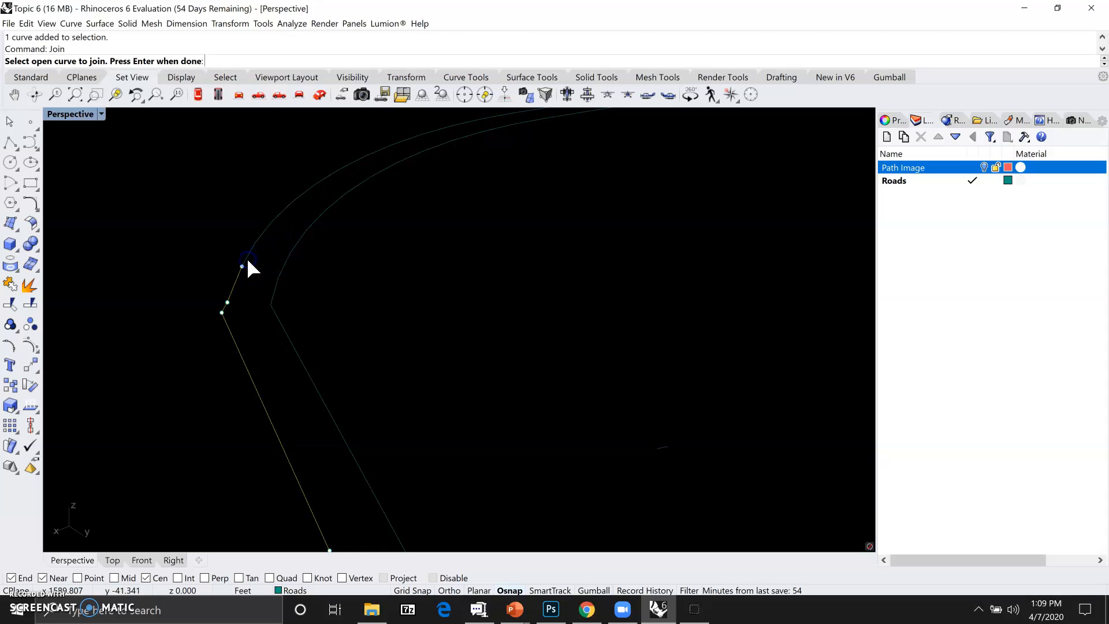
{"action": "right_click", "coordinate": [248, 258]}
- Try the join in reverse, picking the short arc segment first and the outer corner curve second
{"action": "right_click_drag", "start_coordinate": [248, 254], "coordinate": [262, 260]}
{"action": "left_click", "coordinate": [196, 263]}
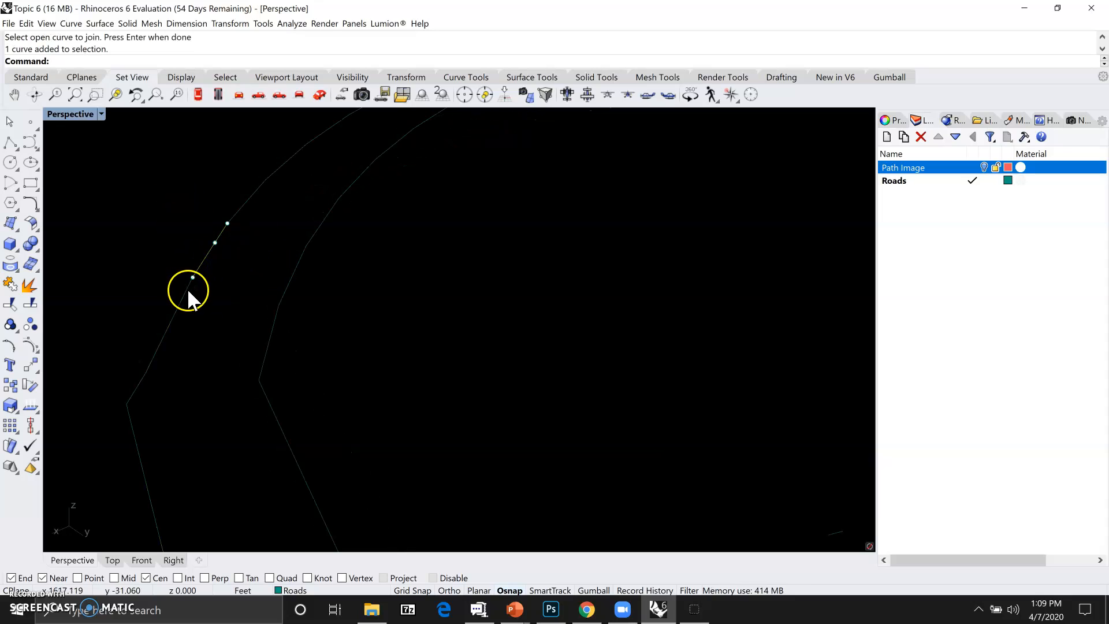
{"action": "key", "text": "Return"}
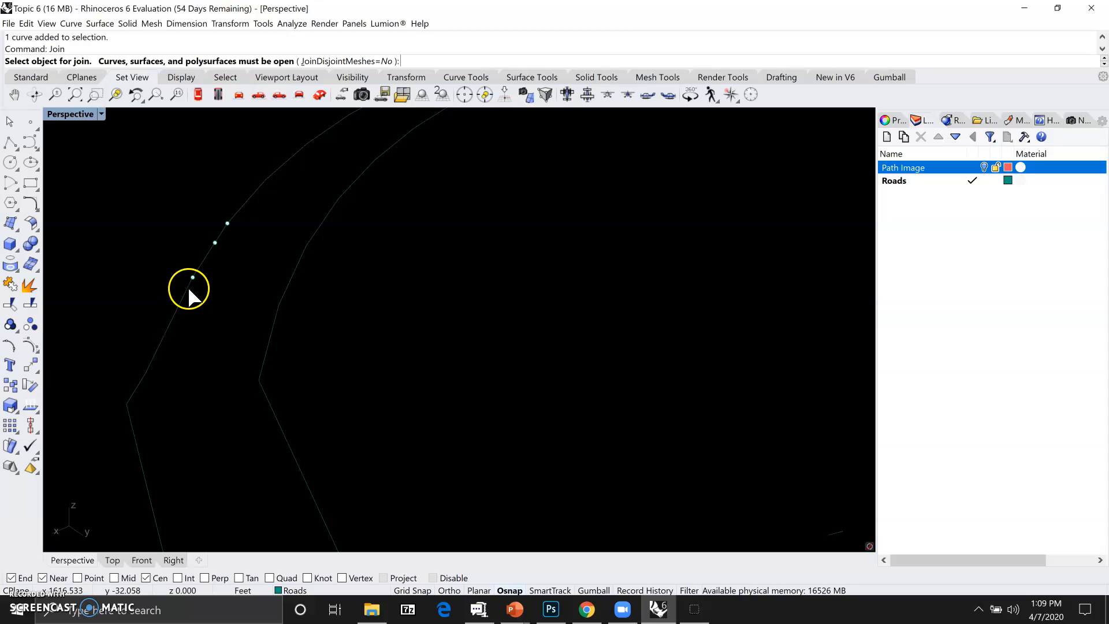
{"action": "left_click", "coordinate": [181, 298]}
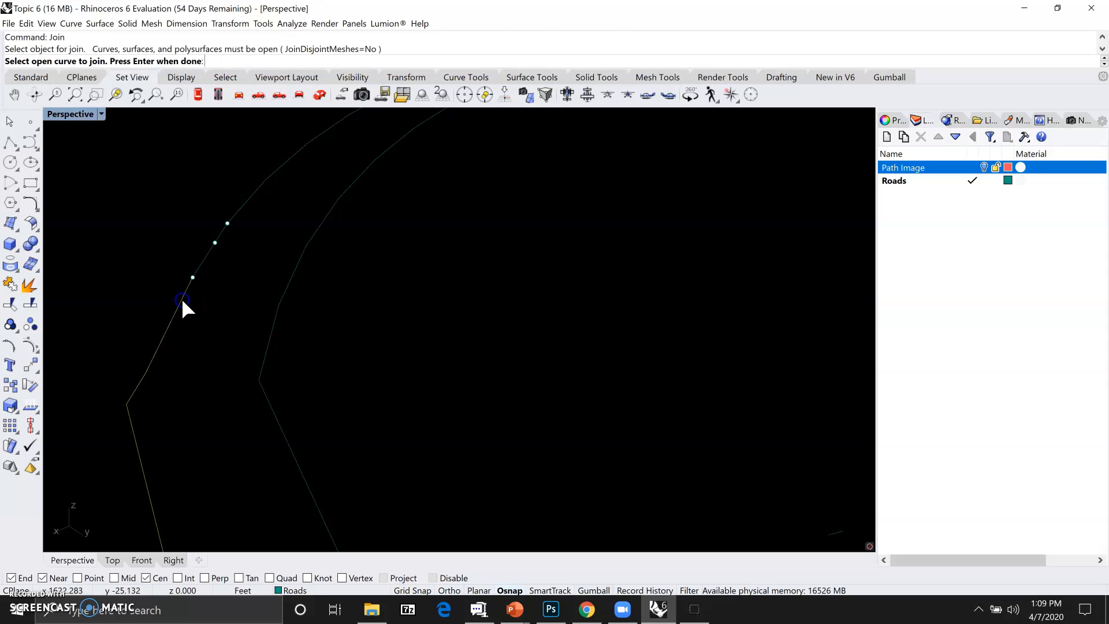
{"action": "key", "text": "Return"}
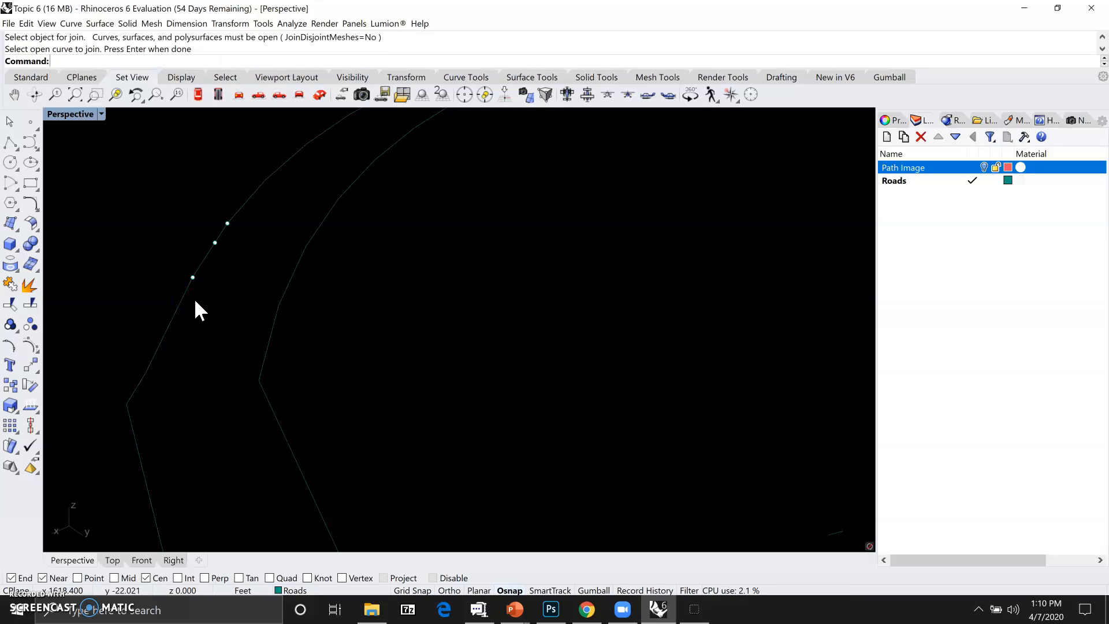
- Explode the short segment just above the outer corner curve into separate pieces
{"action": "left_click", "coordinate": [199, 287]}
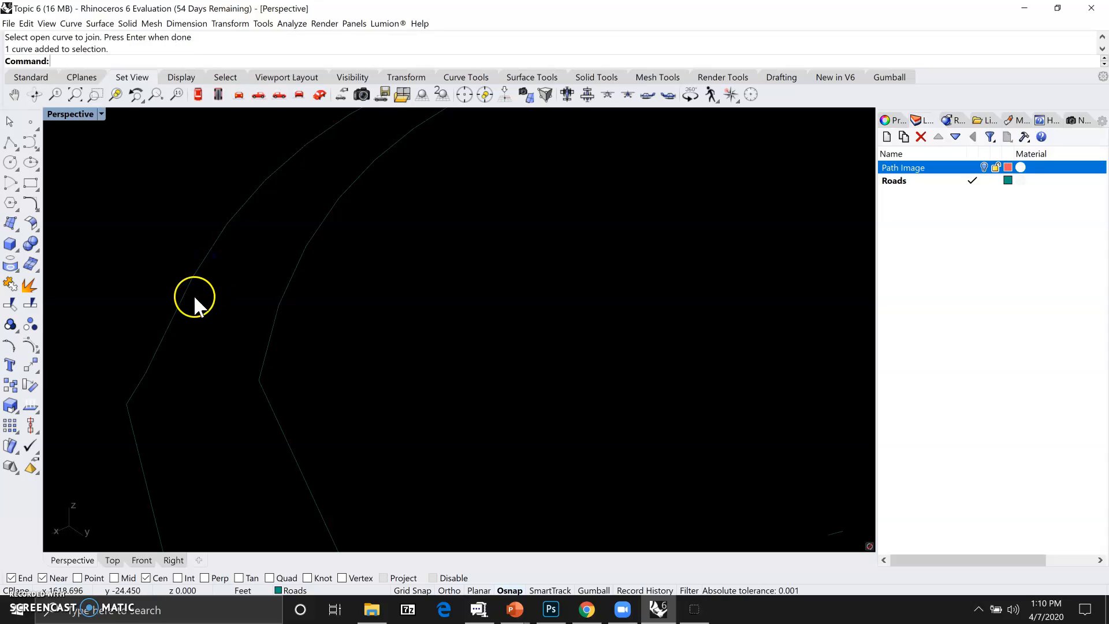
{"action": "left_click", "coordinate": [210, 255]}
{"action": "left_click", "coordinate": [210, 254]}
{"action": "type", "text": "Explode"}
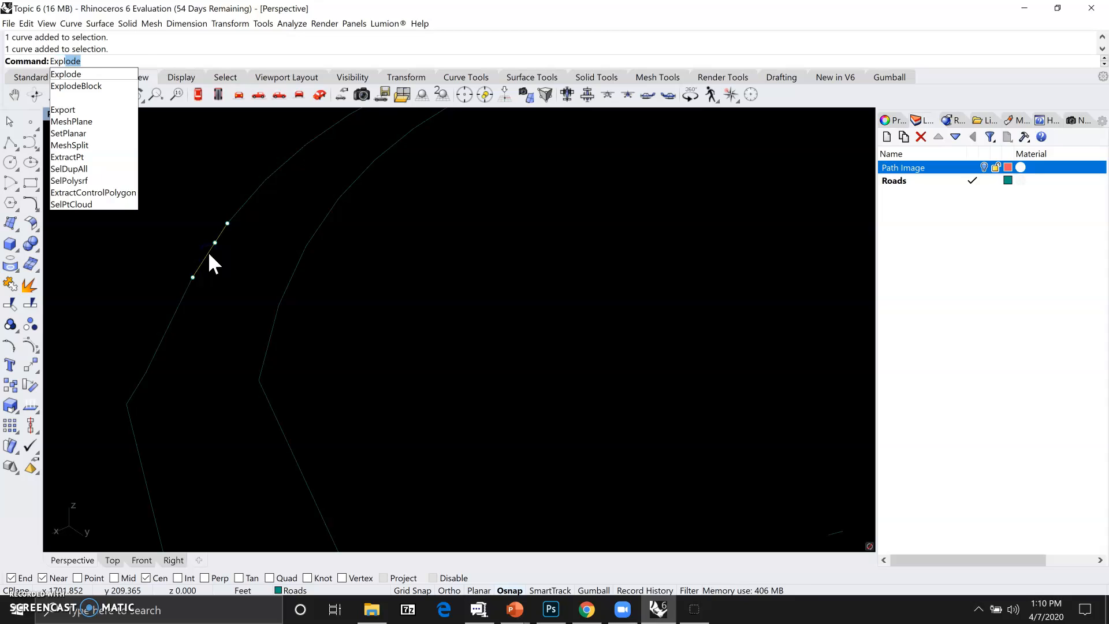
{"action": "key", "text": "Return"}
{"action": "left_click", "coordinate": [230, 275]}
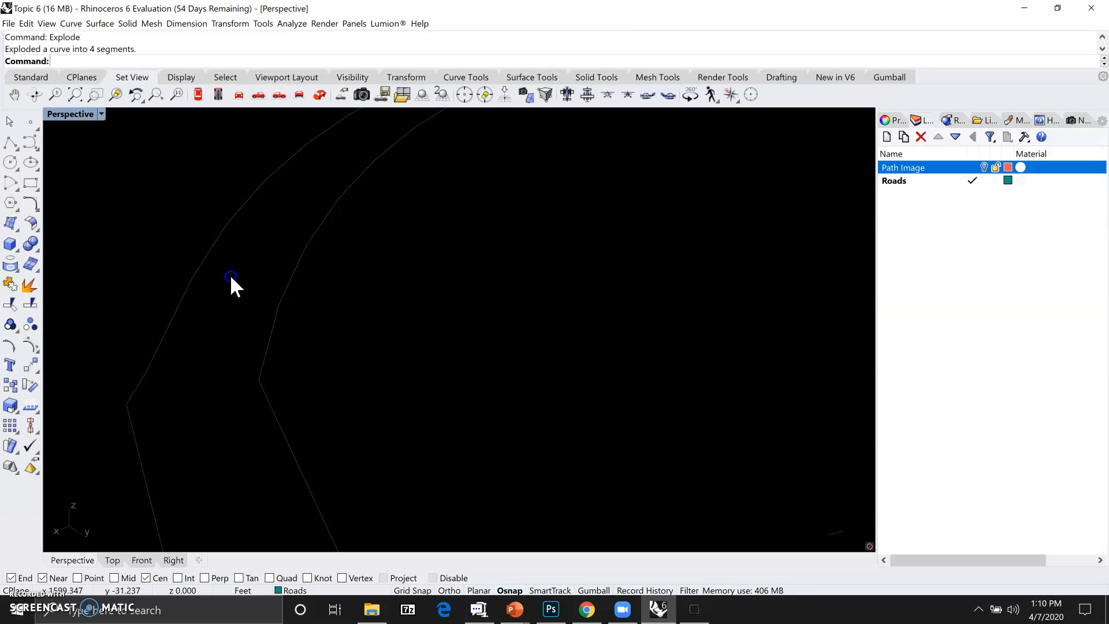
- Delete the duplicate piece overlapping the exploded segment and pick out the remaining overlapping curves above it
{"action": "left_click", "coordinate": [211, 246]}
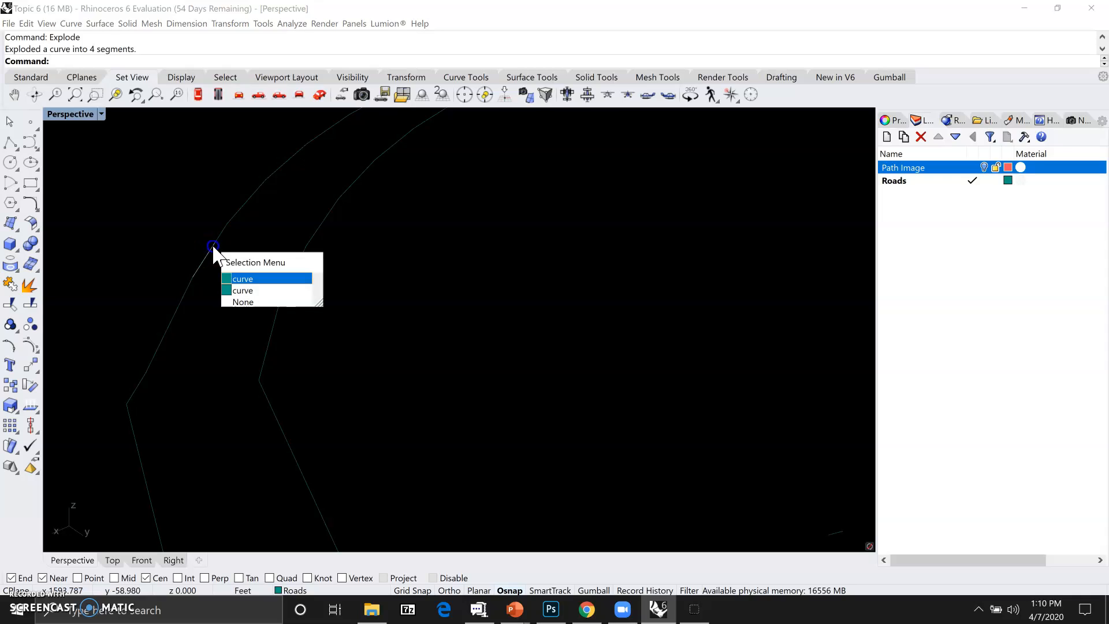
{"action": "left_click", "coordinate": [249, 276]}
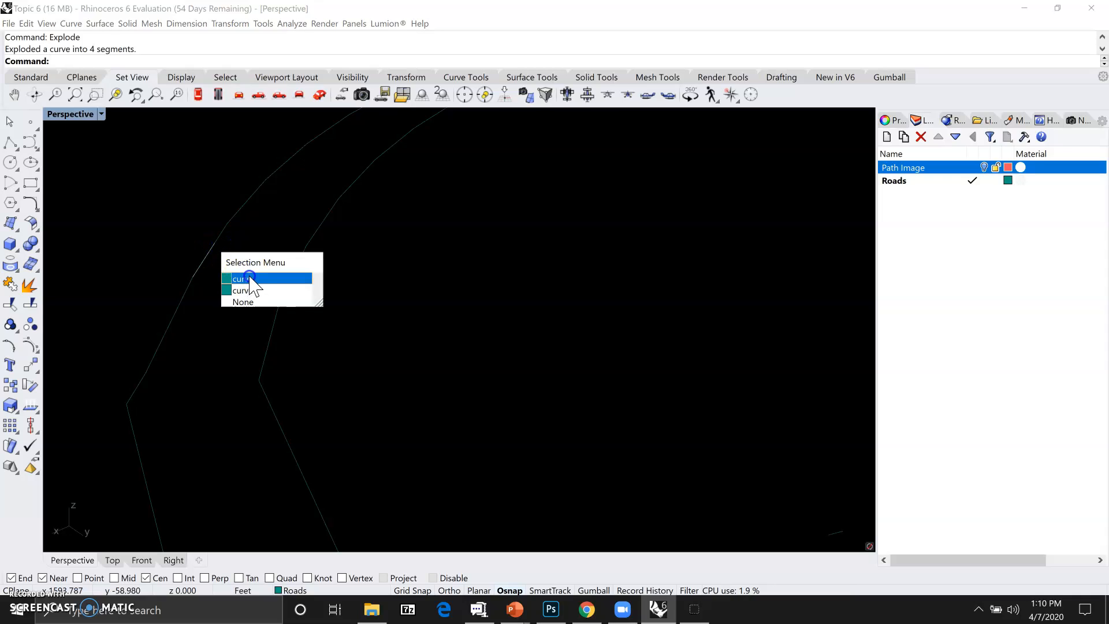
{"action": "key", "text": "Delete"}
{"action": "left_click", "coordinate": [223, 230]}
{"action": "left_click", "coordinate": [263, 261]}
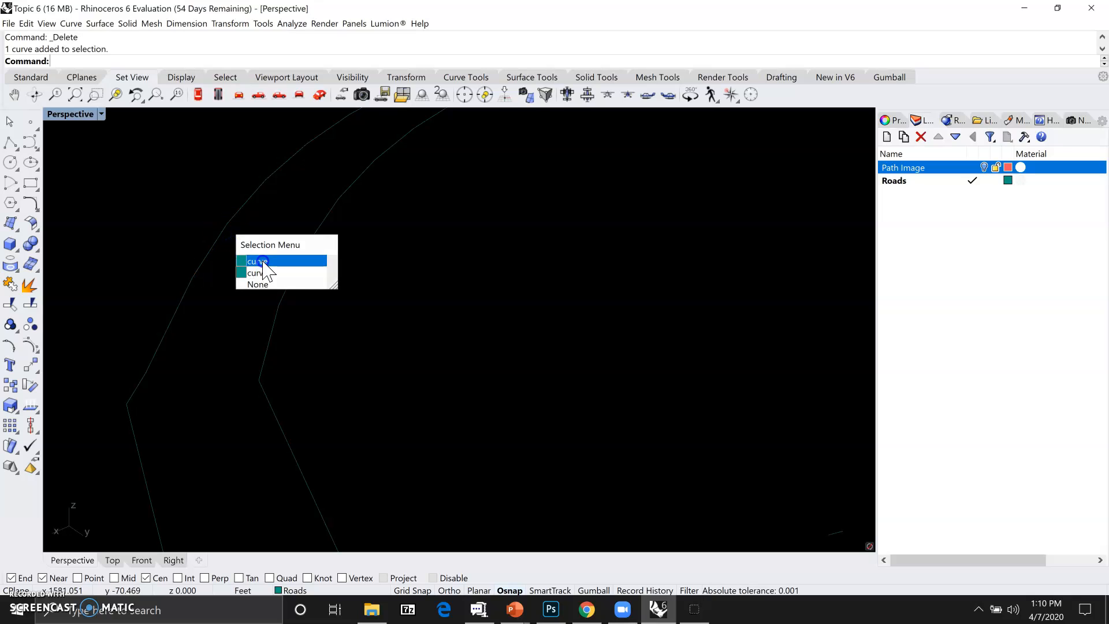
- Join the outer corner curve to the remaining lower piece of the exploded segment
{"action": "left_click", "coordinate": [185, 299]}
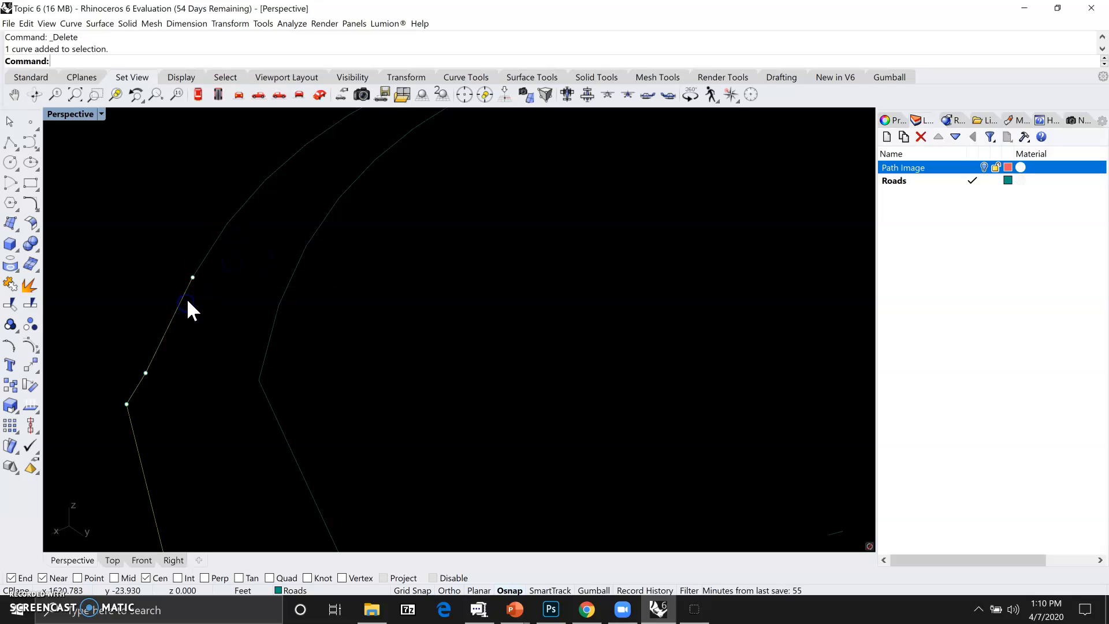
{"action": "type", "text": "join"}
{"action": "key", "text": "Return"}
{"action": "left_click", "coordinate": [201, 263]}
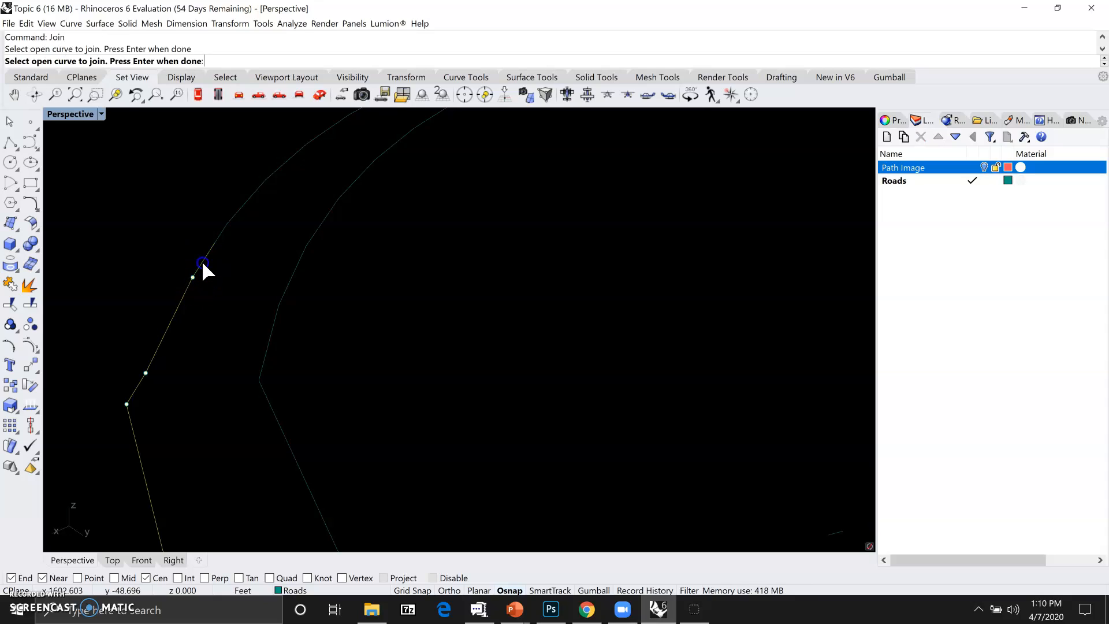
{"action": "right_click", "coordinate": [202, 261]}
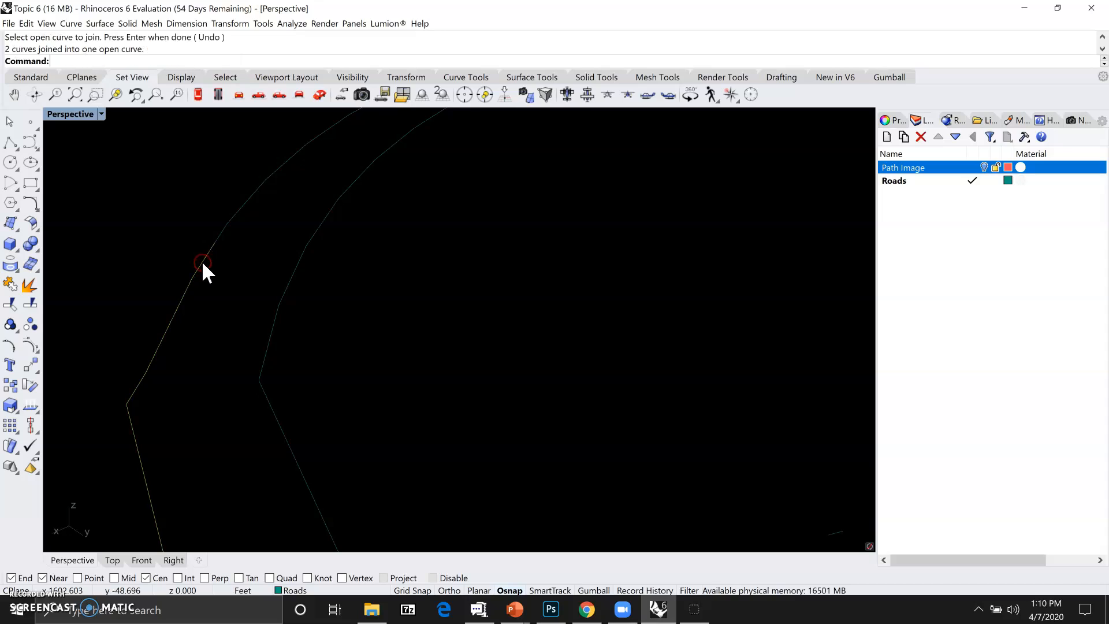
- Join the extended outer corner curve to the short upper piece of the exploded segment
{"action": "left_click", "coordinate": [185, 292]}
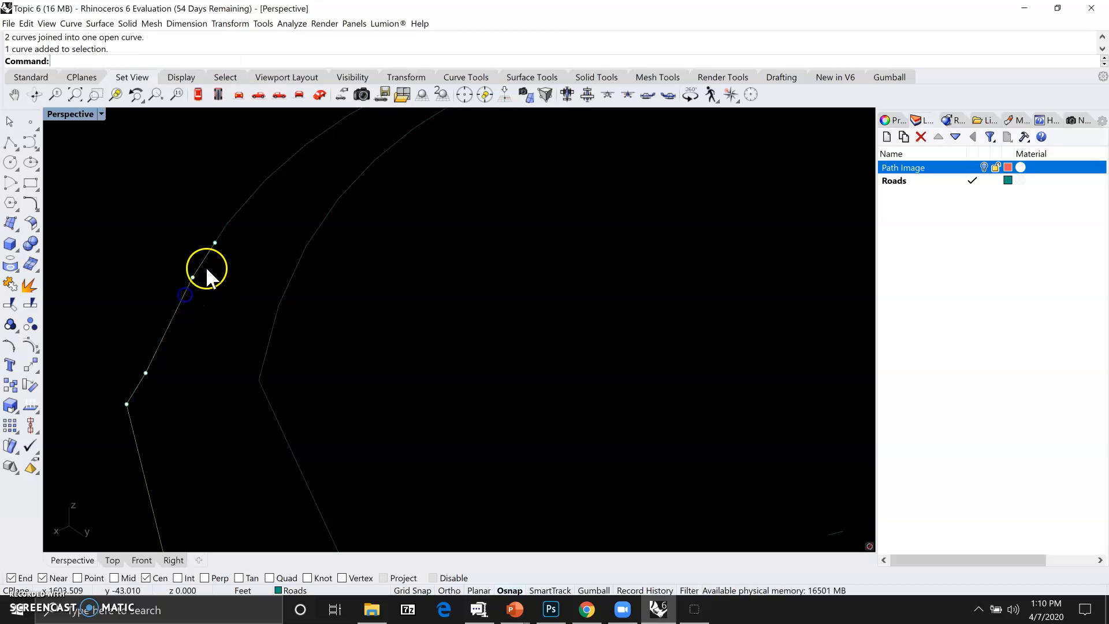
{"action": "left_click", "coordinate": [211, 256]}
{"action": "left_click", "coordinate": [206, 255]}
{"action": "type", "text": "Join"}
{"action": "key", "text": "Return"}
{"action": "left_click", "coordinate": [241, 232]}
{"action": "left_click", "coordinate": [180, 187]}
{"action": "left_click", "coordinate": [220, 231]}
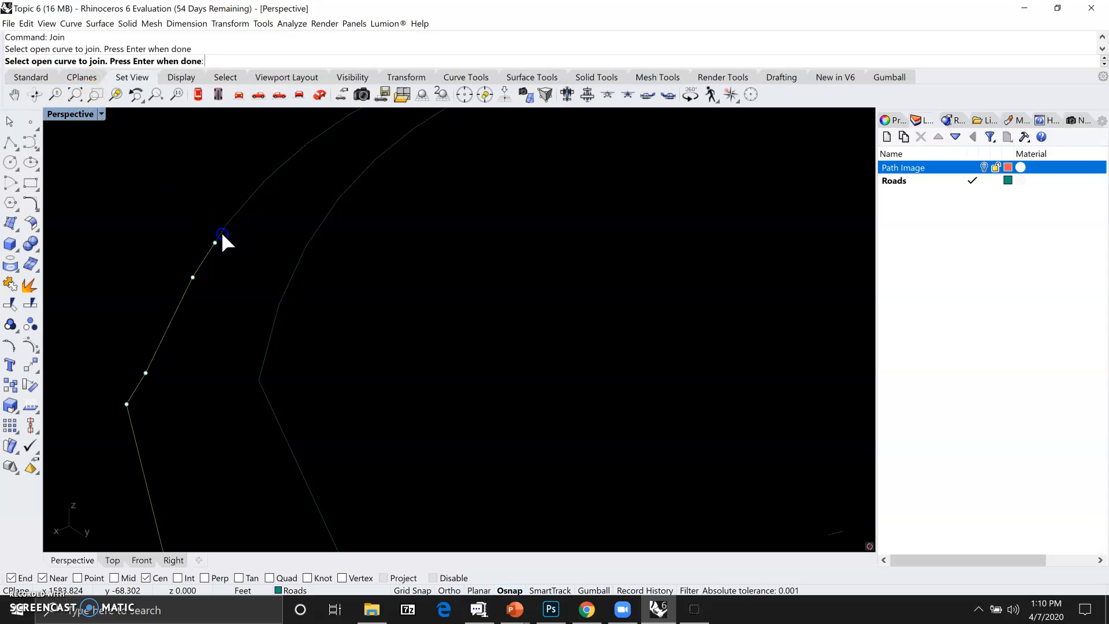
{"action": "right_click", "coordinate": [222, 233]}
- Join the outer corner curve to the adjoining arc segment above it, agreeing to bridge the gap between the ends
{"action": "right_click", "coordinate": [227, 222]}
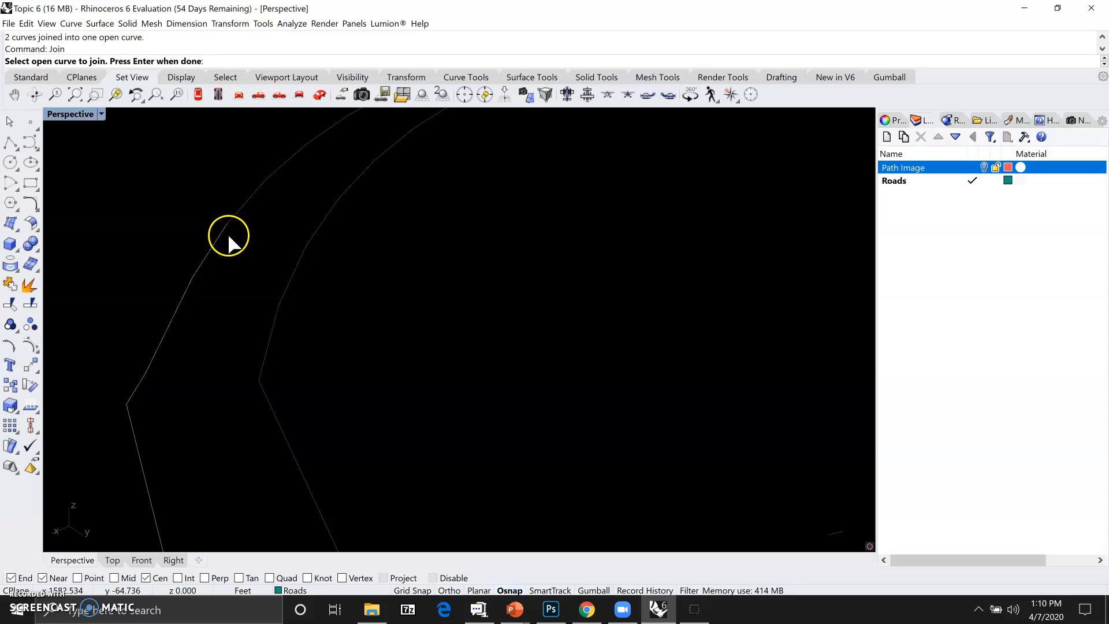
{"action": "left_click", "coordinate": [237, 211]}
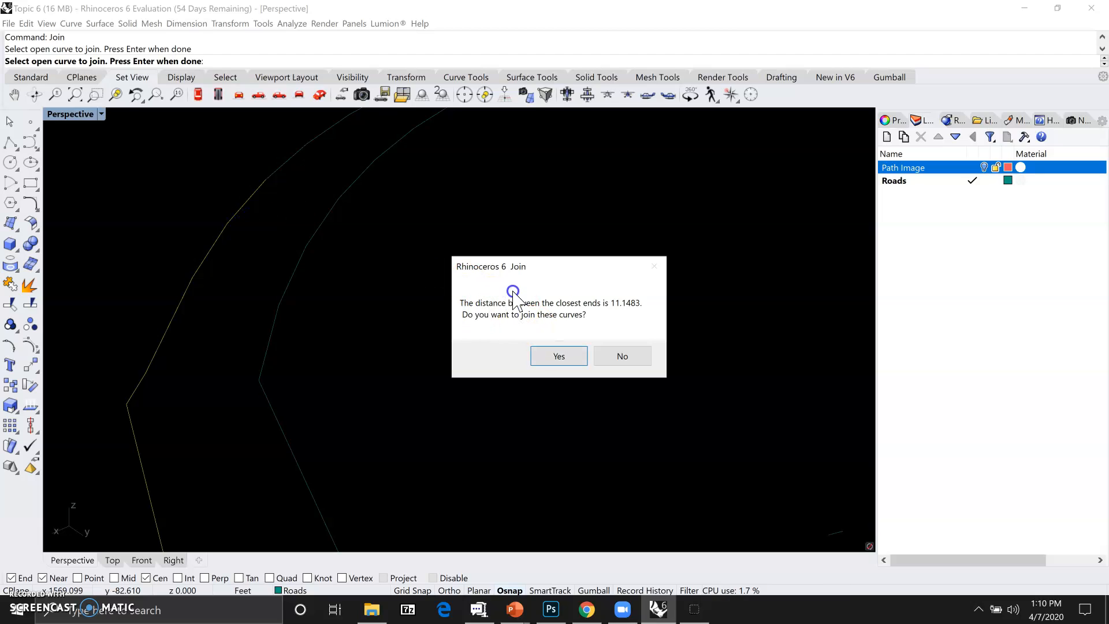
{"action": "left_click", "coordinate": [560, 356]}
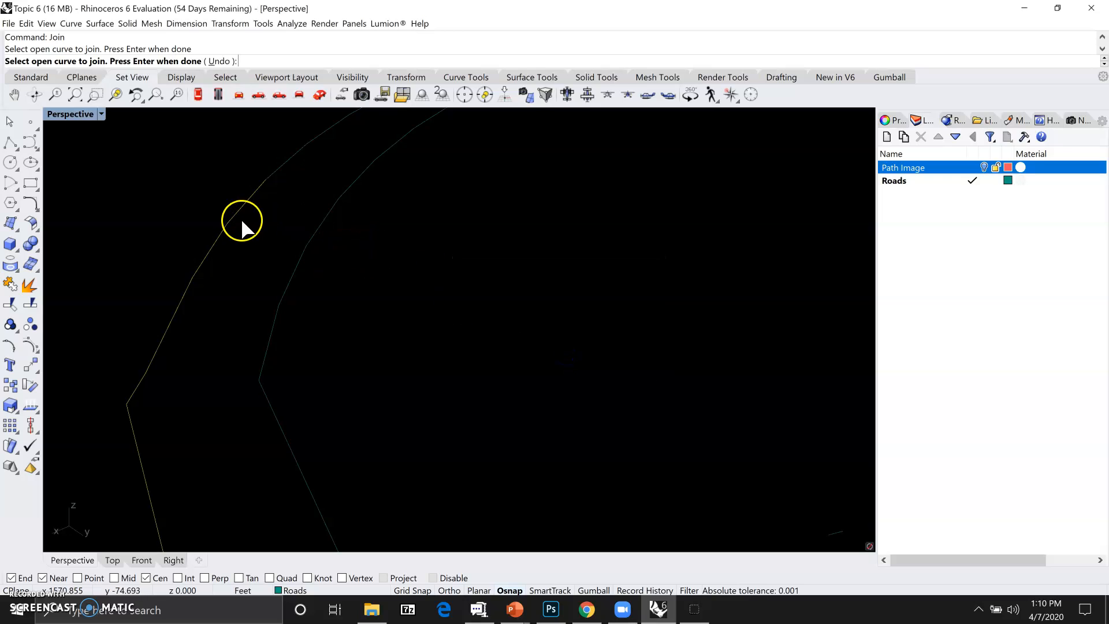
{"action": "right_click", "coordinate": [262, 202]}
- Move the doubled-back point at the new joint along the outline to beside the next arc vertex
{"action": "right_click_drag", "start_coordinate": [271, 200], "coordinate": [234, 205]}
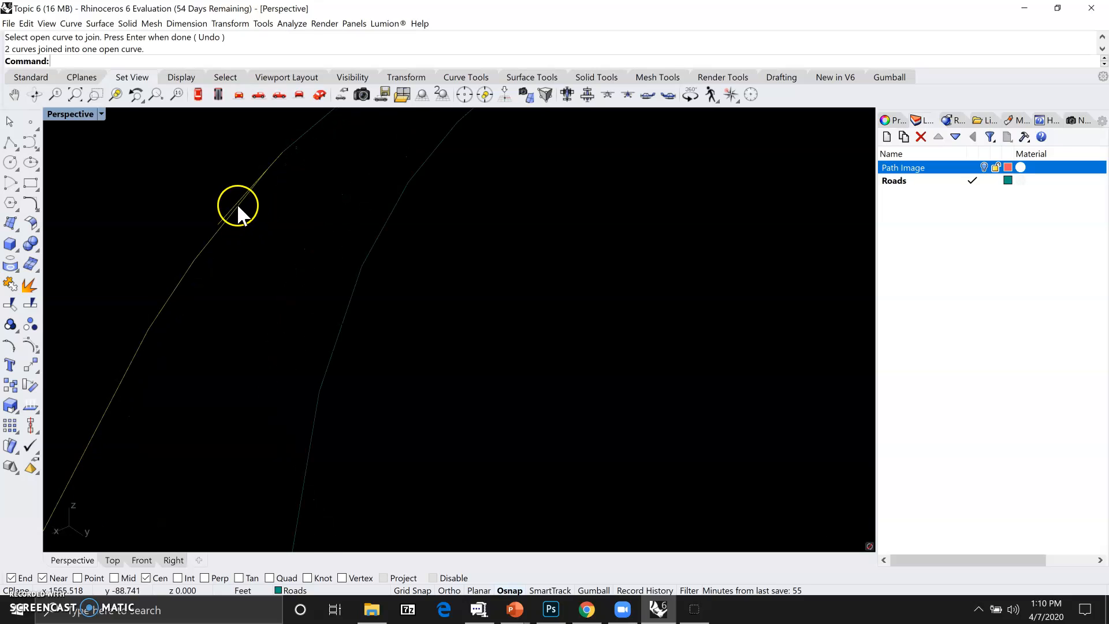
{"action": "left_click_drag", "start_coordinate": [218, 224], "coordinate": [269, 168]}
{"action": "right_click_drag", "start_coordinate": [232, 238], "coordinate": [268, 267]}
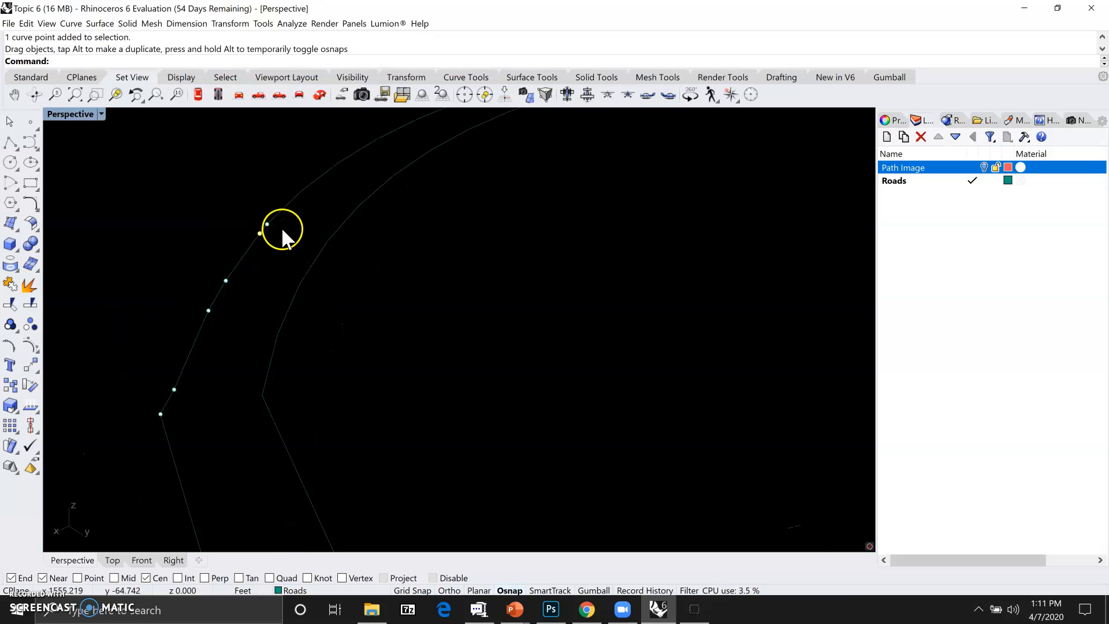
- Try to join the outer corner curve to the next arc segment, starting the selection with that segment
{"action": "key", "text": "ctrl+j"}
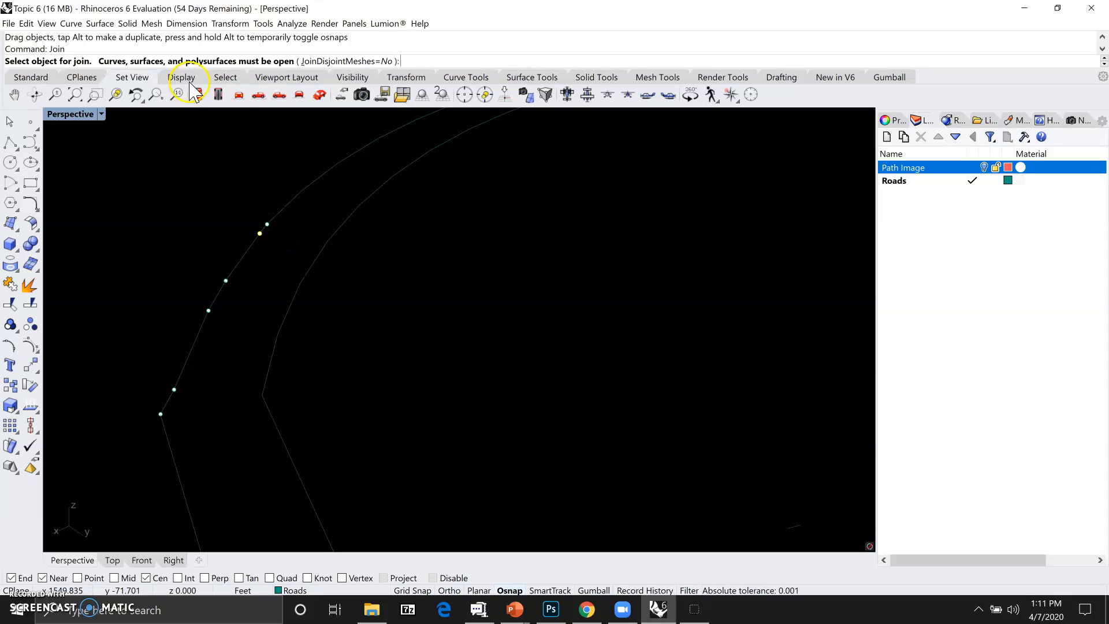
{"action": "left_click", "coordinate": [287, 203]}
{"action": "right_click", "coordinate": [286, 204]}
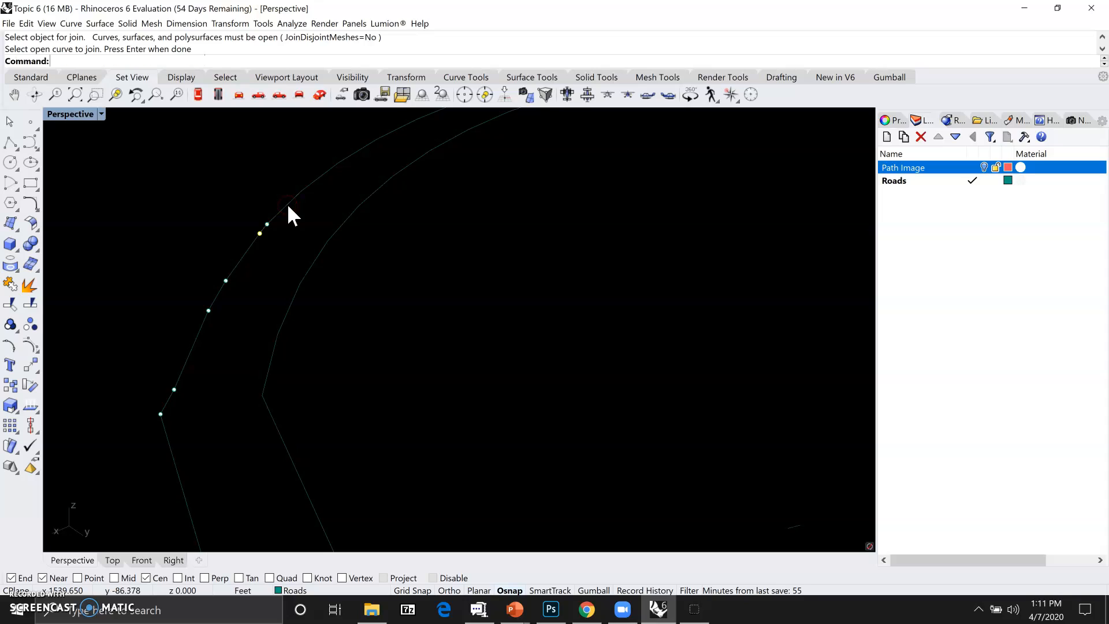
{"action": "right_click", "coordinate": [287, 204]}
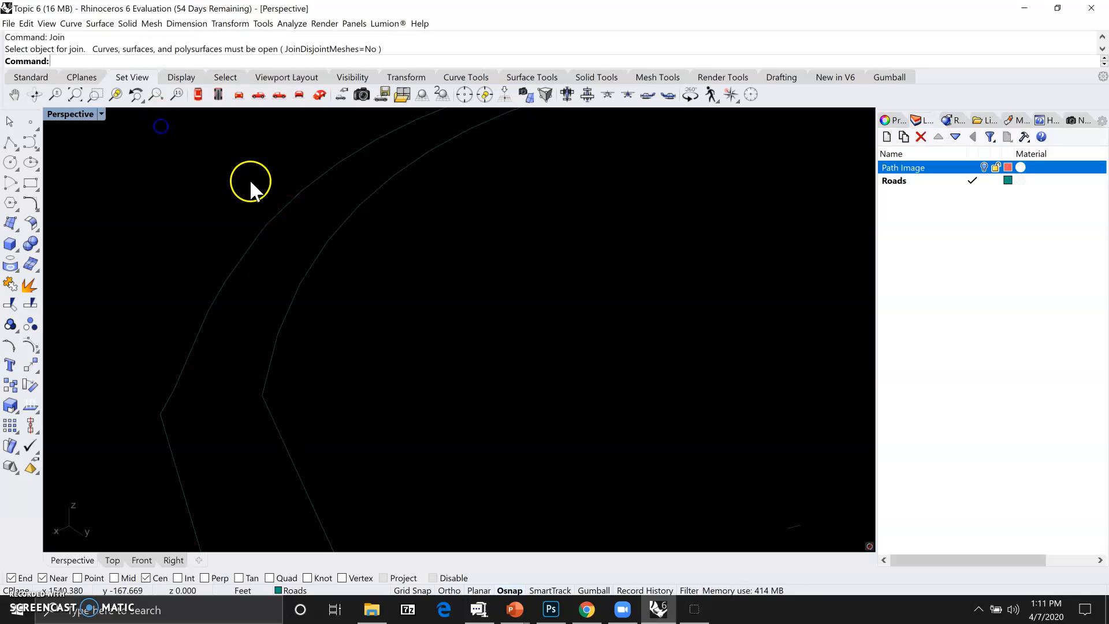
- Explode the next arc segment beyond the outer corner curve and delete its overlapping duplicate piece
{"action": "left_click", "coordinate": [279, 212]}
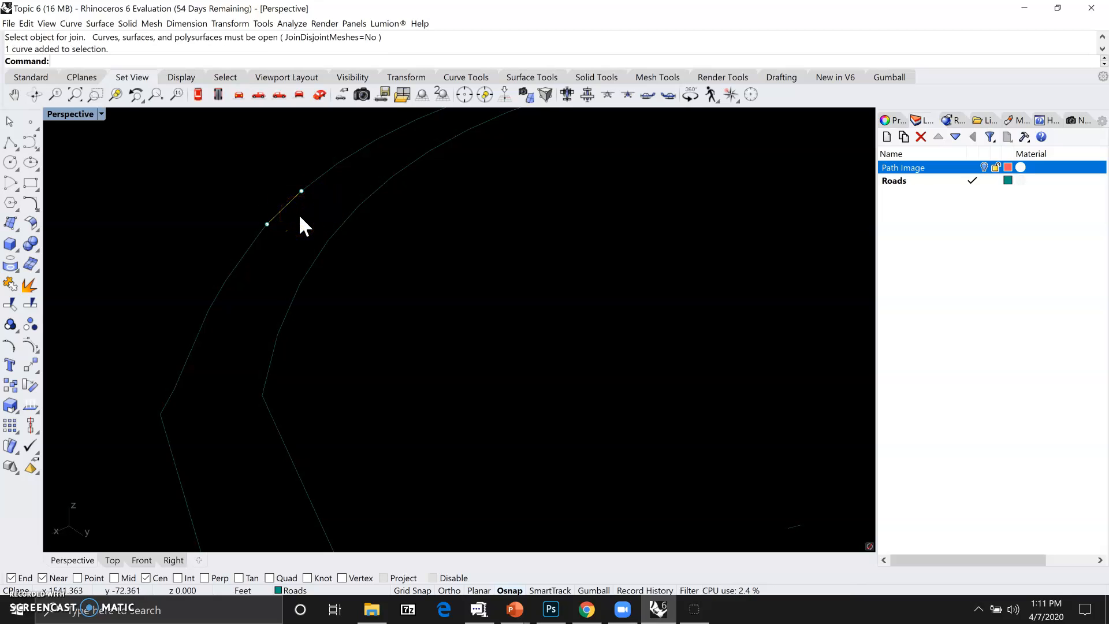
{"action": "type", "text": "explode"}
{"action": "key", "text": "Return"}
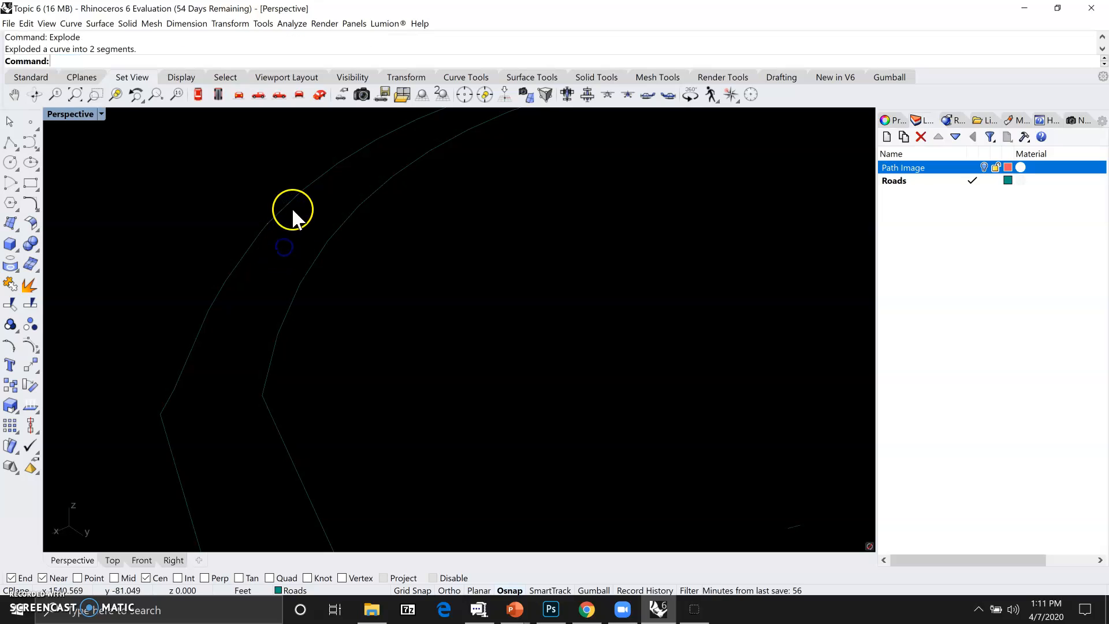
{"action": "left_click", "coordinate": [283, 205]}
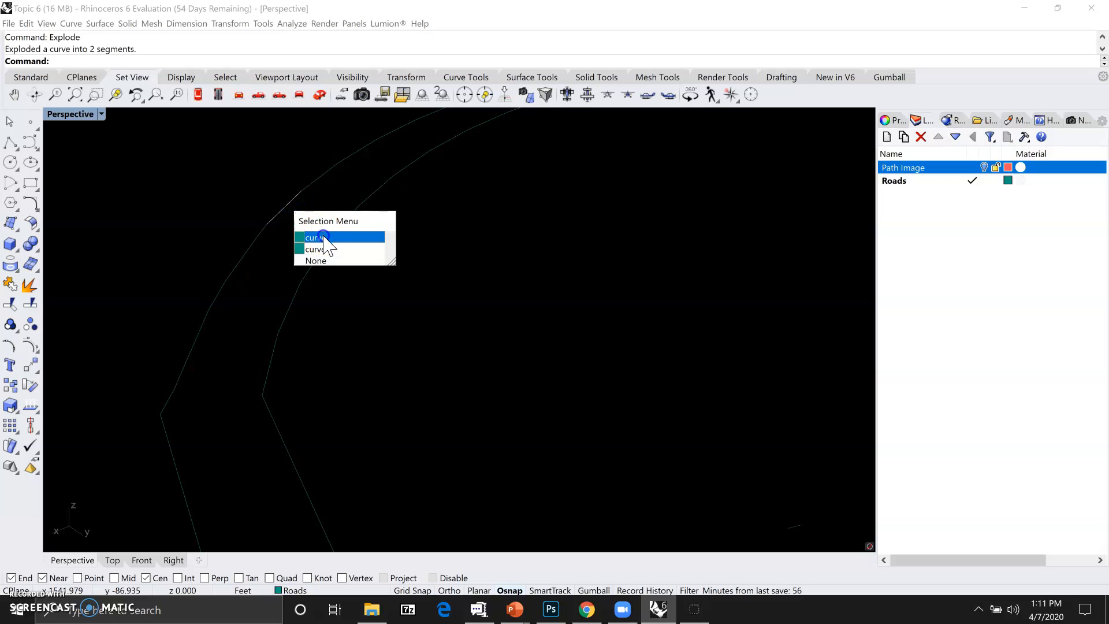
{"action": "left_click", "coordinate": [322, 235]}
{"action": "key", "text": "Delete"}
- Join the outer corner curve to the remaining single arc segment above its end
{"action": "left_click", "coordinate": [270, 228]}
{"action": "left_click", "coordinate": [256, 237]}
{"action": "type", "text": "Join"}
{"action": "key", "text": "Return"}
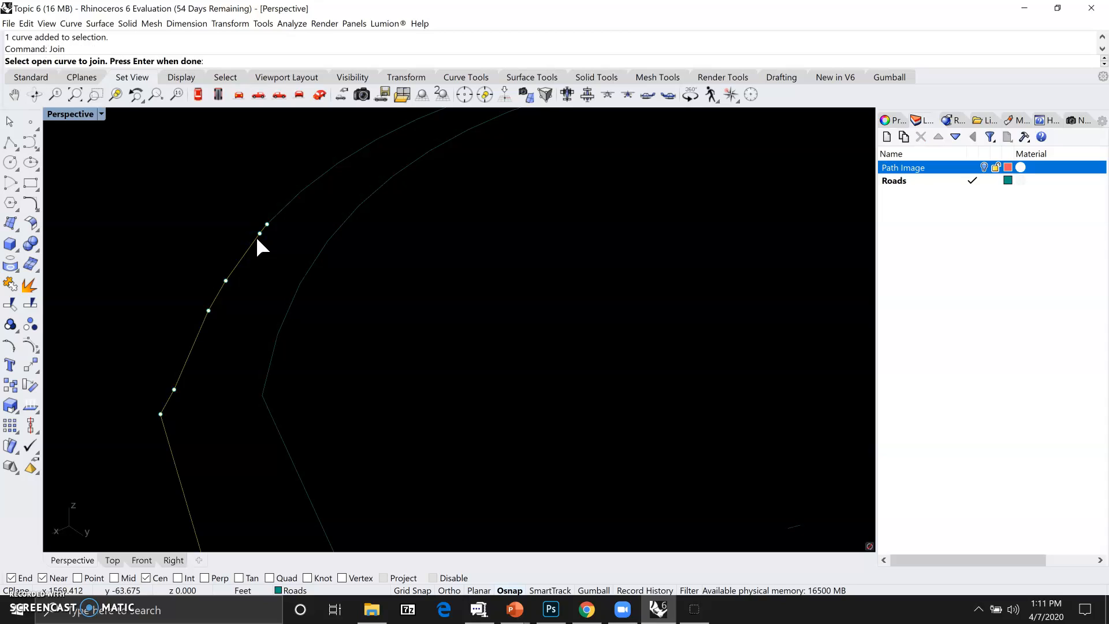
{"action": "left_click", "coordinate": [278, 213]}
{"action": "right_click", "coordinate": [277, 212]}
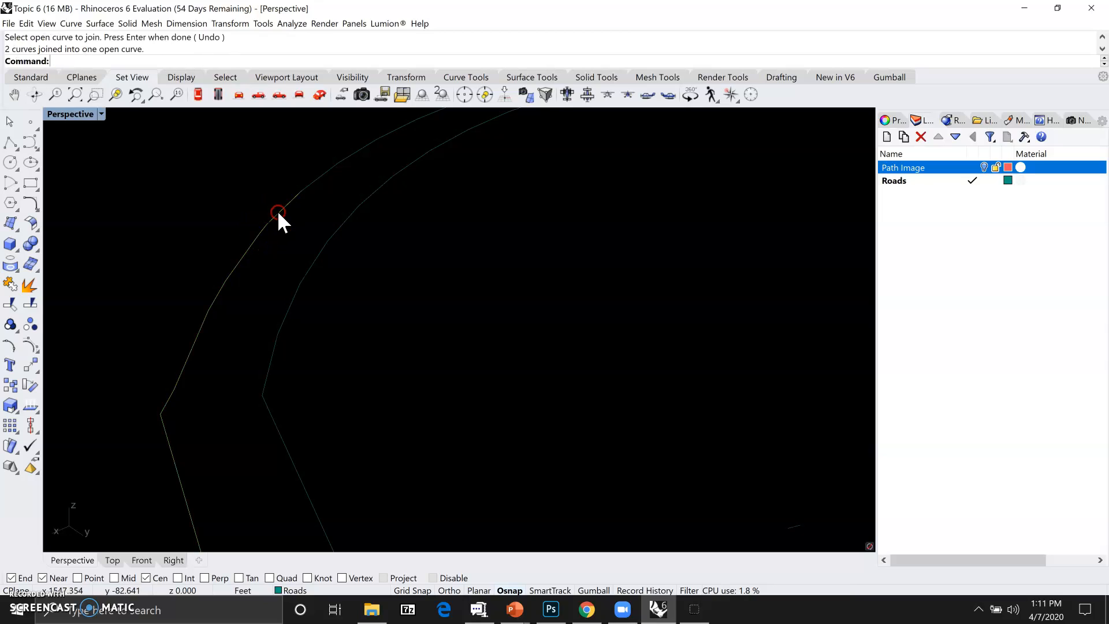
- Examine how far the joined outer curve runs around the road outline and where its opposite end meets the adjoining arc
{"action": "left_click", "coordinate": [270, 231]}
{"action": "left_click", "coordinate": [257, 234]}
{"action": "scroll", "coordinate": [255, 255], "scroll_direction": "down", "scroll_amount": 3}
{"action": "scroll", "coordinate": [255, 256], "scroll_direction": "down", "scroll_amount": 3}
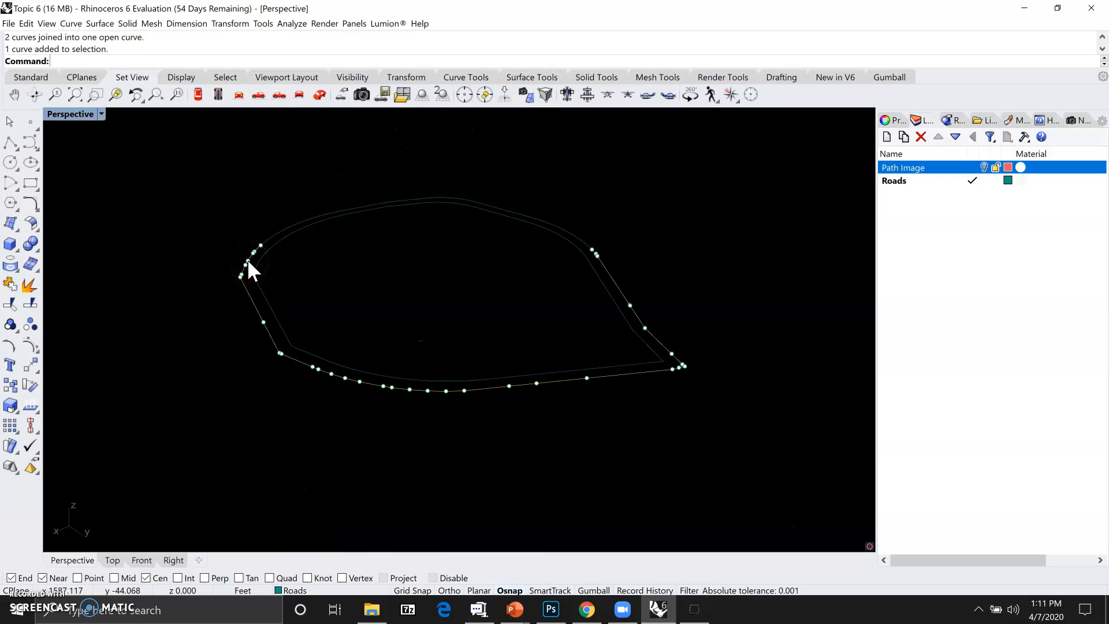
{"action": "scroll", "coordinate": [295, 261], "scroll_direction": "up", "scroll_amount": 2}
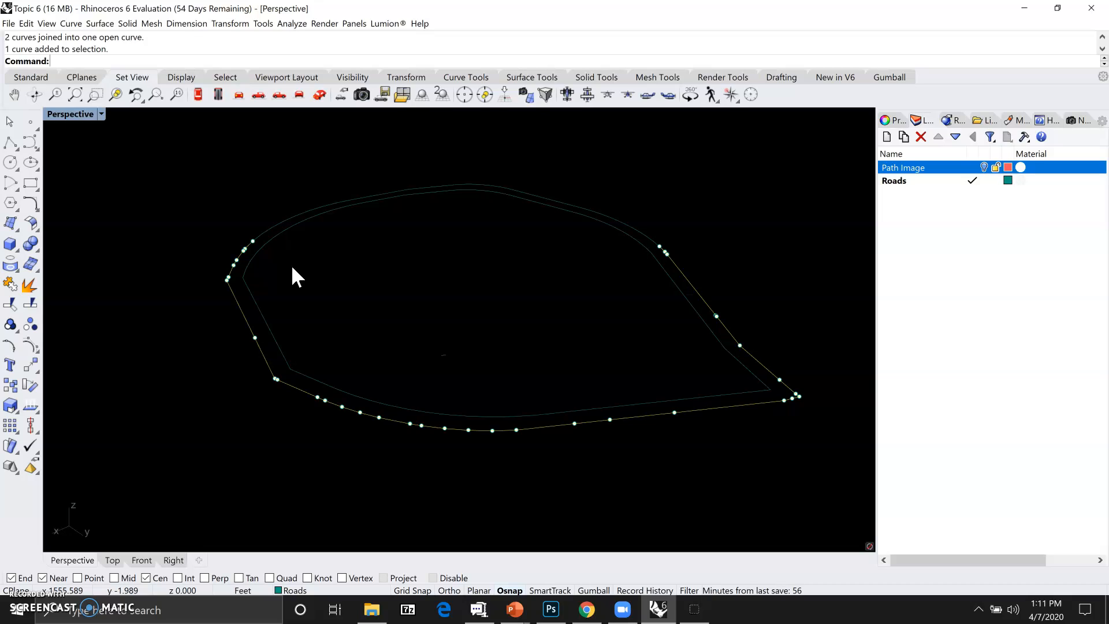
{"action": "left_click", "coordinate": [308, 261]}
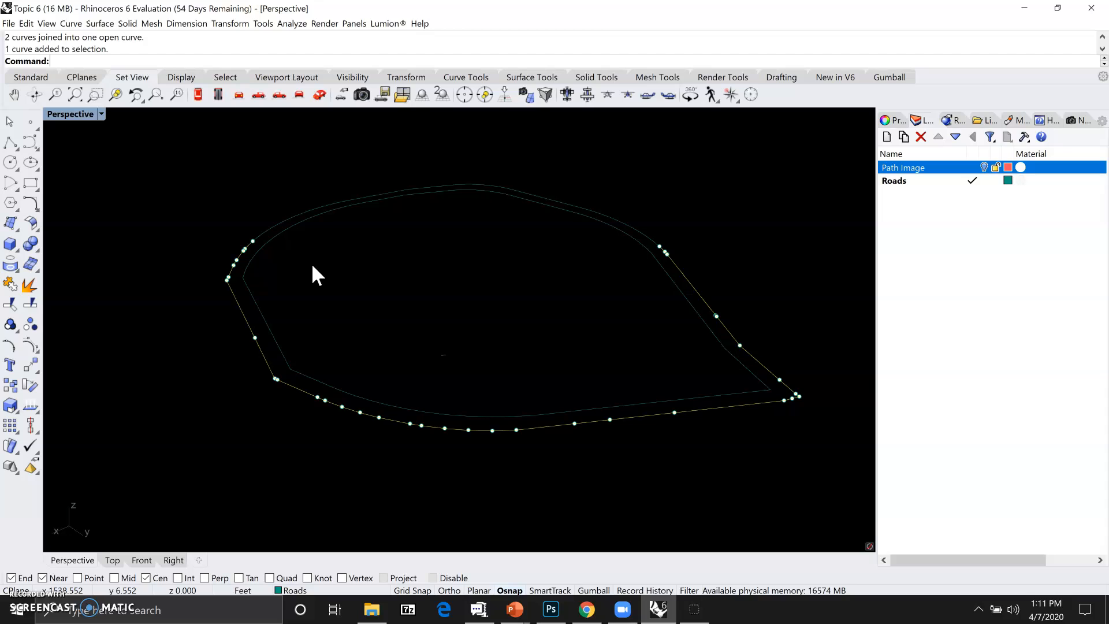
{"action": "left_click", "coordinate": [314, 265]}
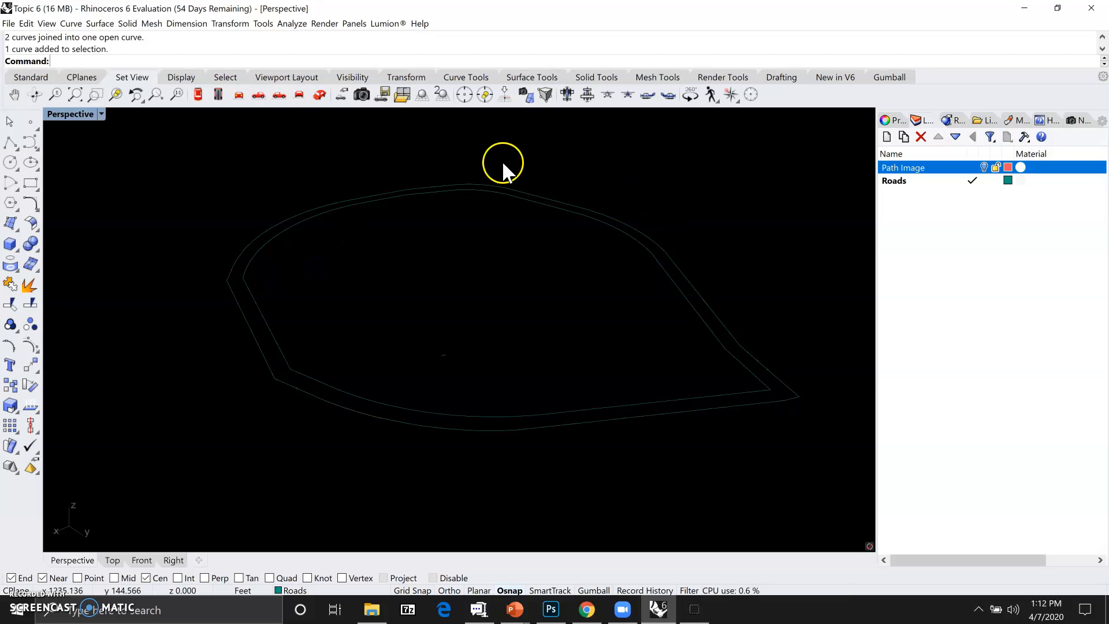
{"action": "left_click", "coordinate": [669, 259]}
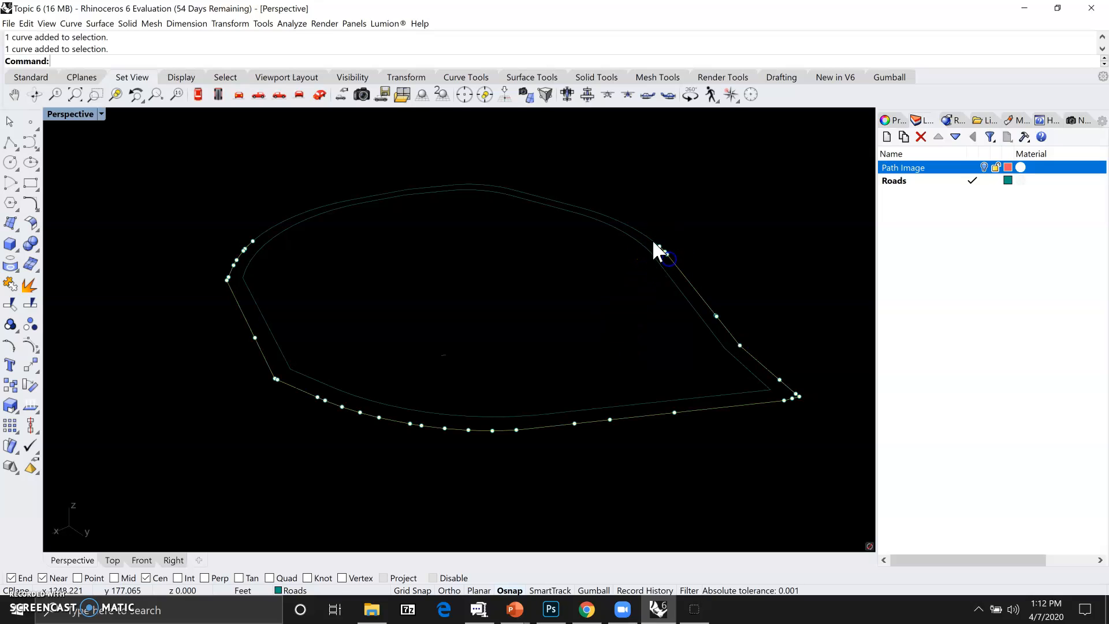
{"action": "left_click", "coordinate": [653, 238]}
{"action": "left_click", "coordinate": [674, 222]}
{"action": "left_click", "coordinate": [669, 256]}
{"action": "left_click", "coordinate": [703, 218]}
- Join the outer curve's opposite end to the adjoining short arc segment, agreeing to bridge the gap between the ends
{"action": "left_click", "coordinate": [674, 264]}
{"action": "scroll", "coordinate": [670, 248], "scroll_direction": "up", "scroll_amount": 5}
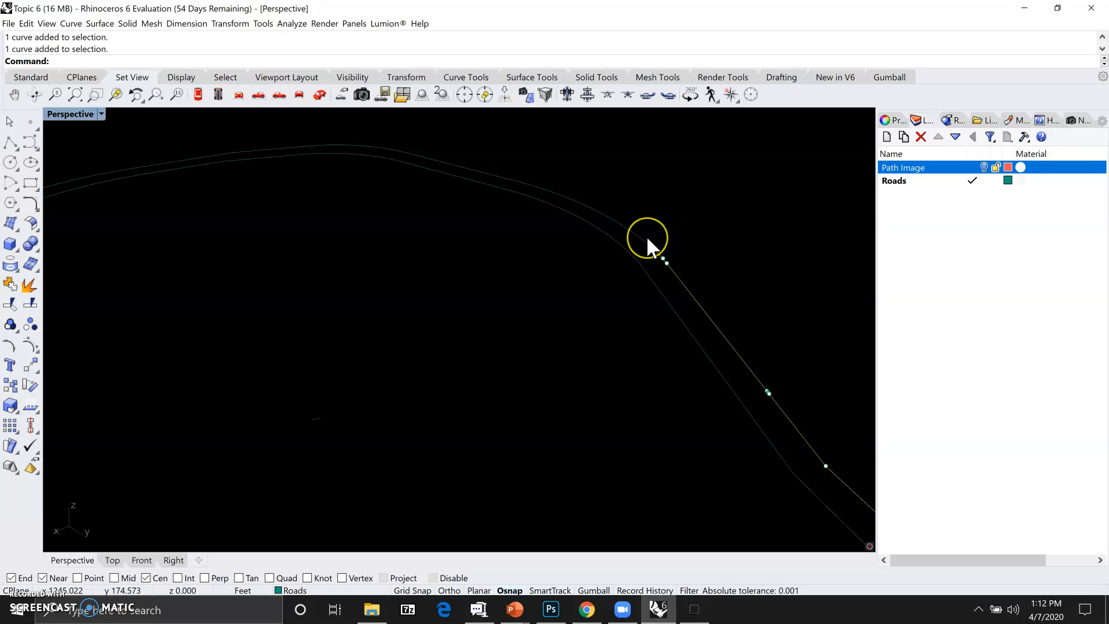
{"action": "left_click", "coordinate": [623, 244]}
{"action": "type", "text": "join"}
{"action": "key", "text": "Return"}
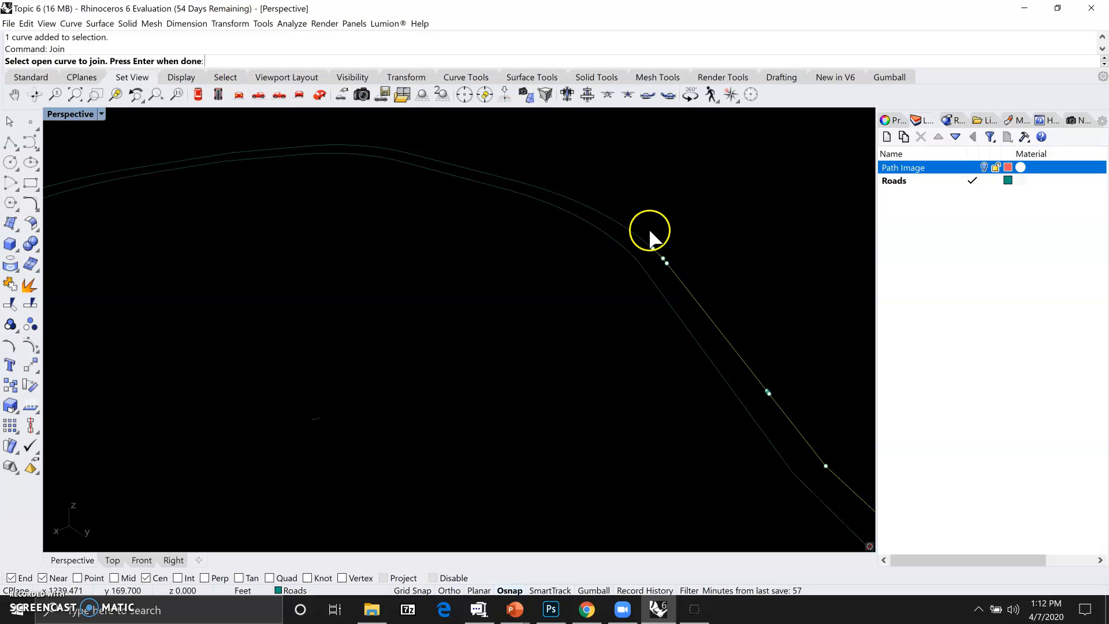
{"action": "left_click", "coordinate": [643, 245]}
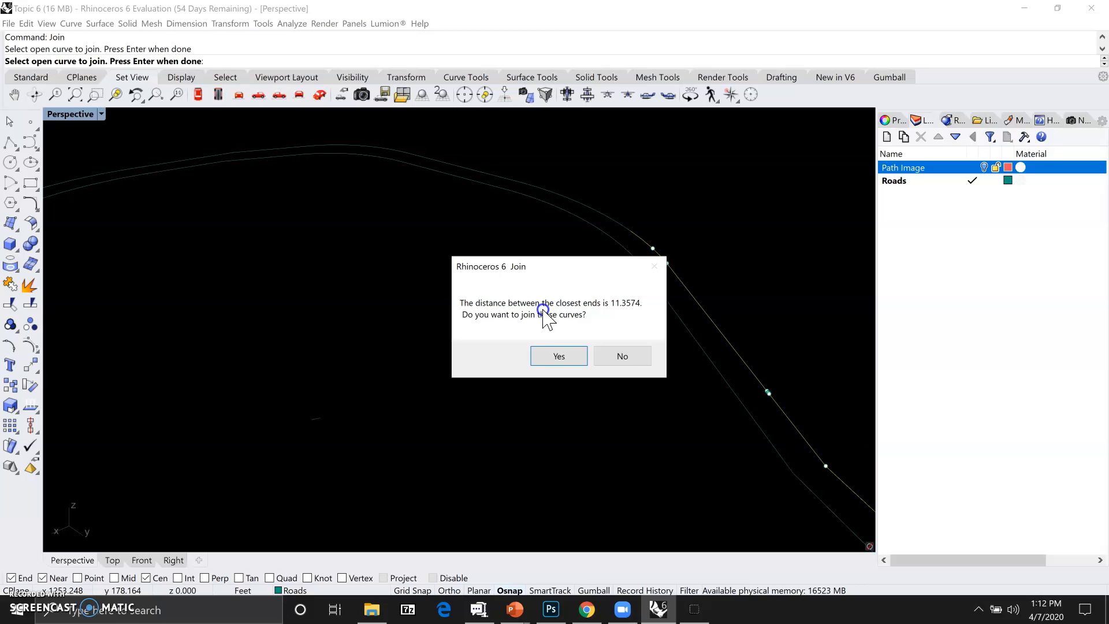
{"action": "left_click", "coordinate": [553, 356]}
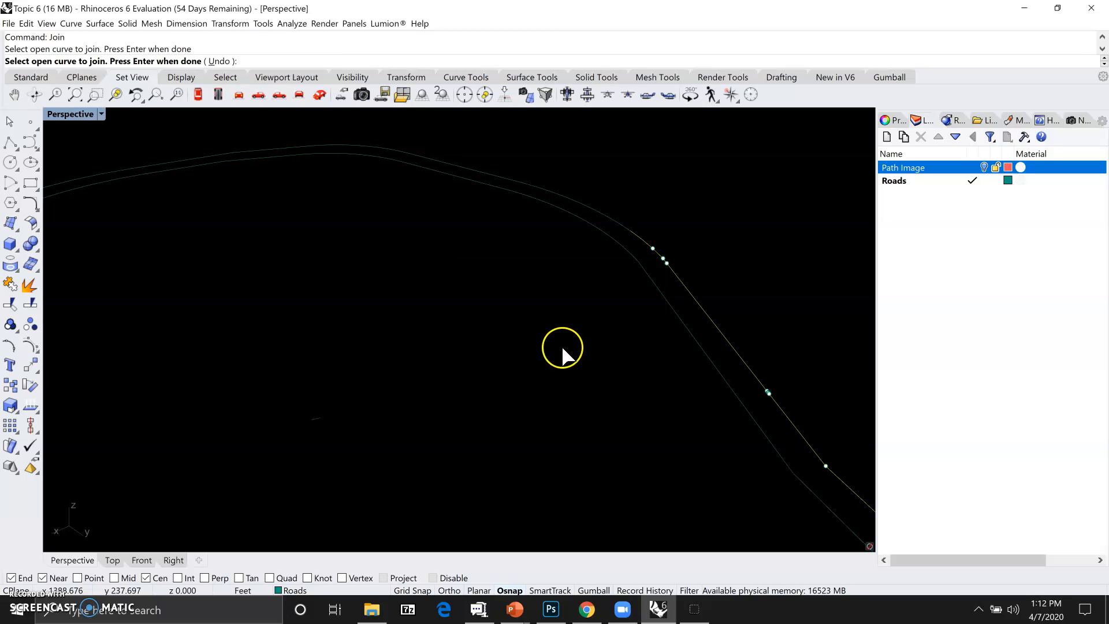
{"action": "key", "text": "Return"}
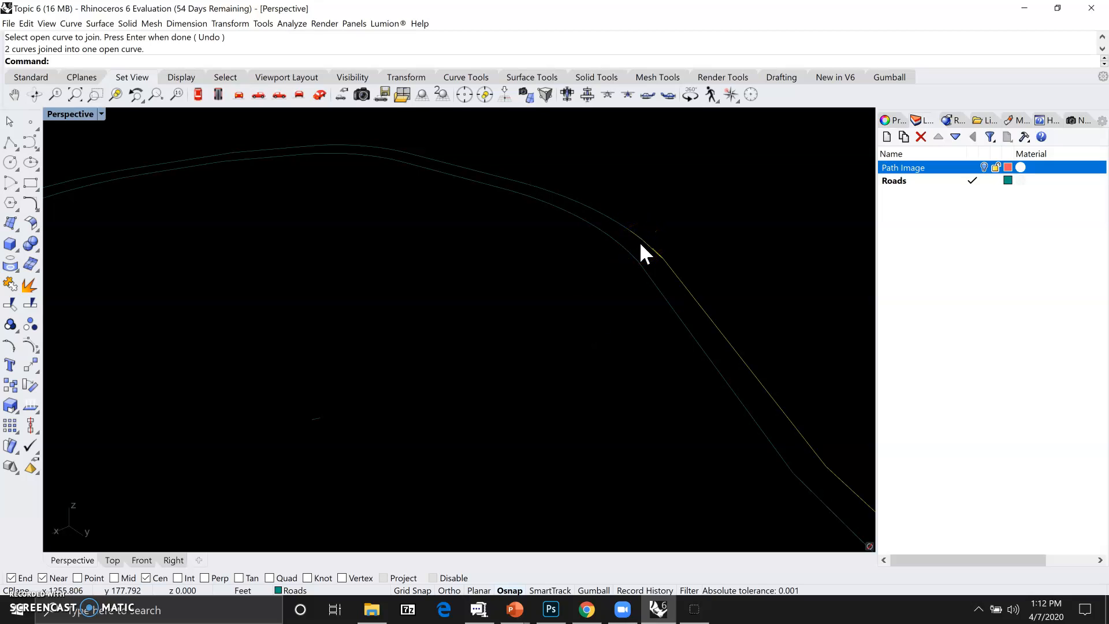
- Join the outer road curve to the next arc segment beyond its upper end, agreeing to bridge the gap between the ends
{"action": "key", "text": "Return"}
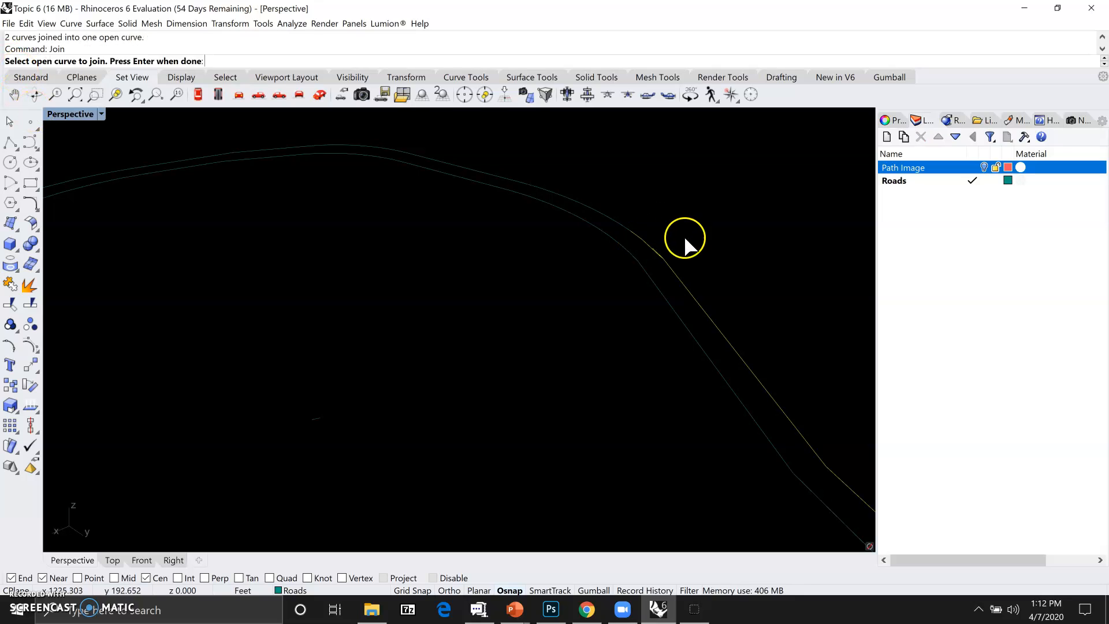
{"action": "left_click", "coordinate": [622, 226]}
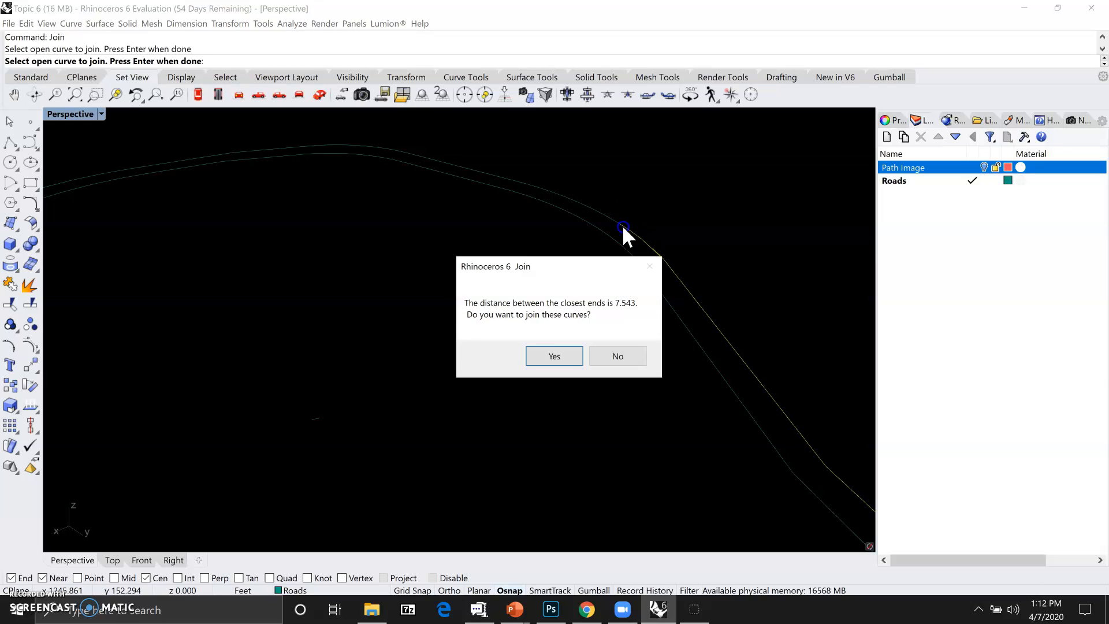
{"action": "left_click", "coordinate": [561, 351]}
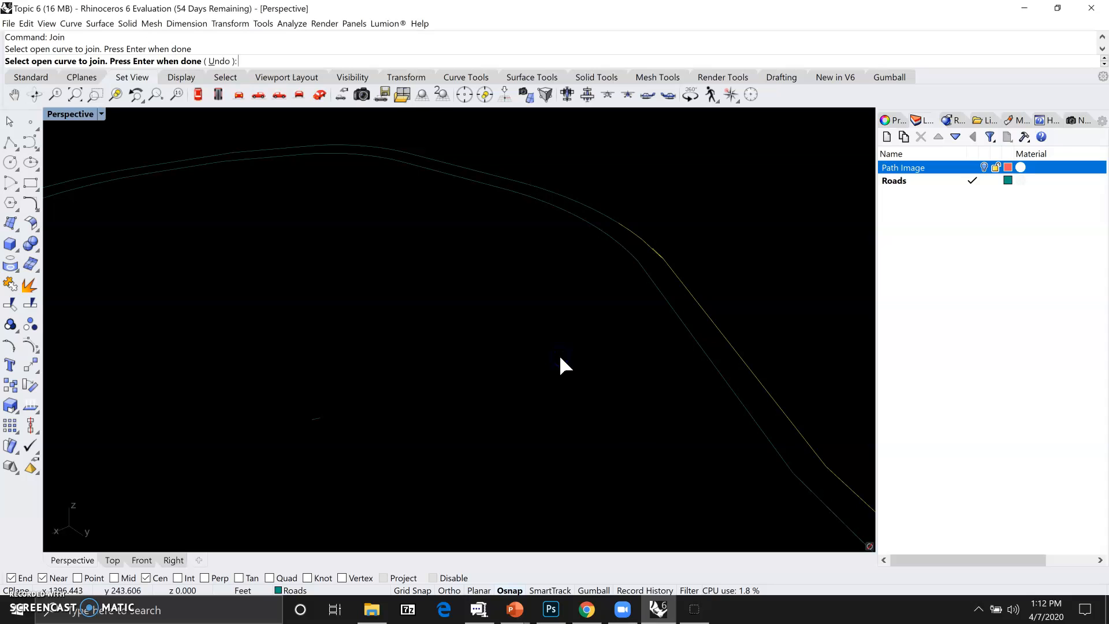
{"action": "right_click_drag", "start_coordinate": [283, 211], "coordinate": [319, 230]}
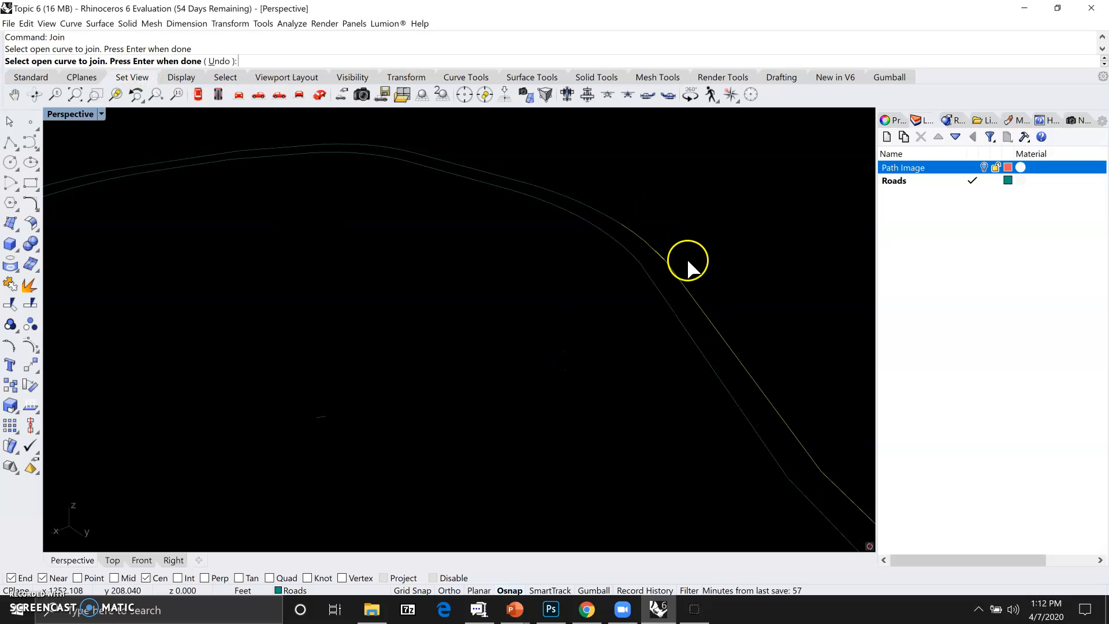
{"action": "scroll", "coordinate": [670, 258], "scroll_direction": "up", "scroll_amount": 4}
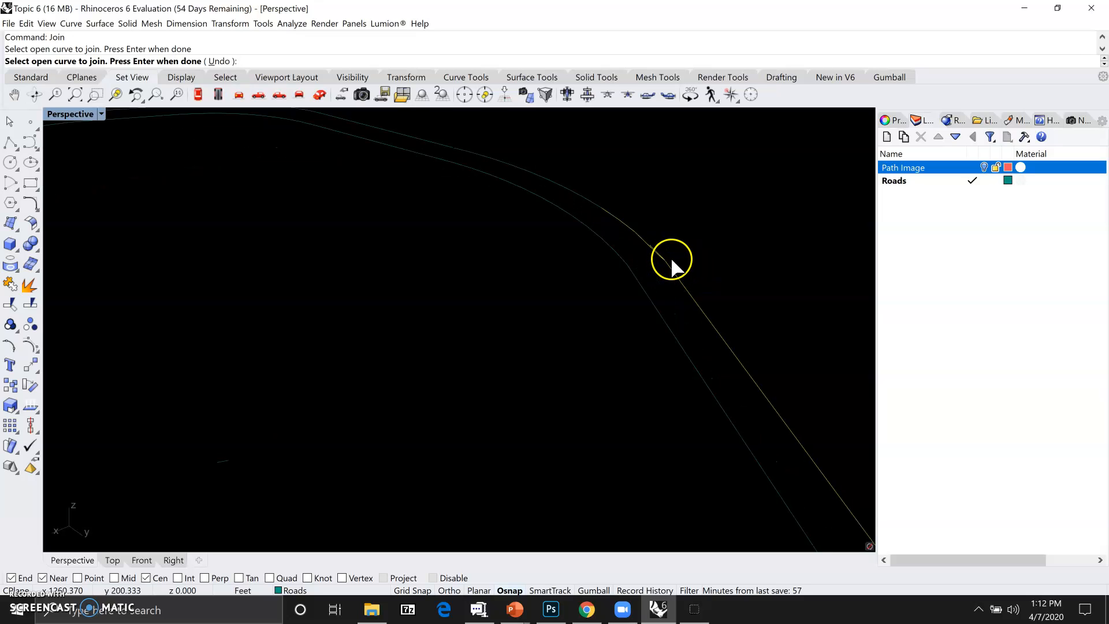
{"action": "scroll", "coordinate": [672, 256], "scroll_direction": "up", "scroll_amount": 5}
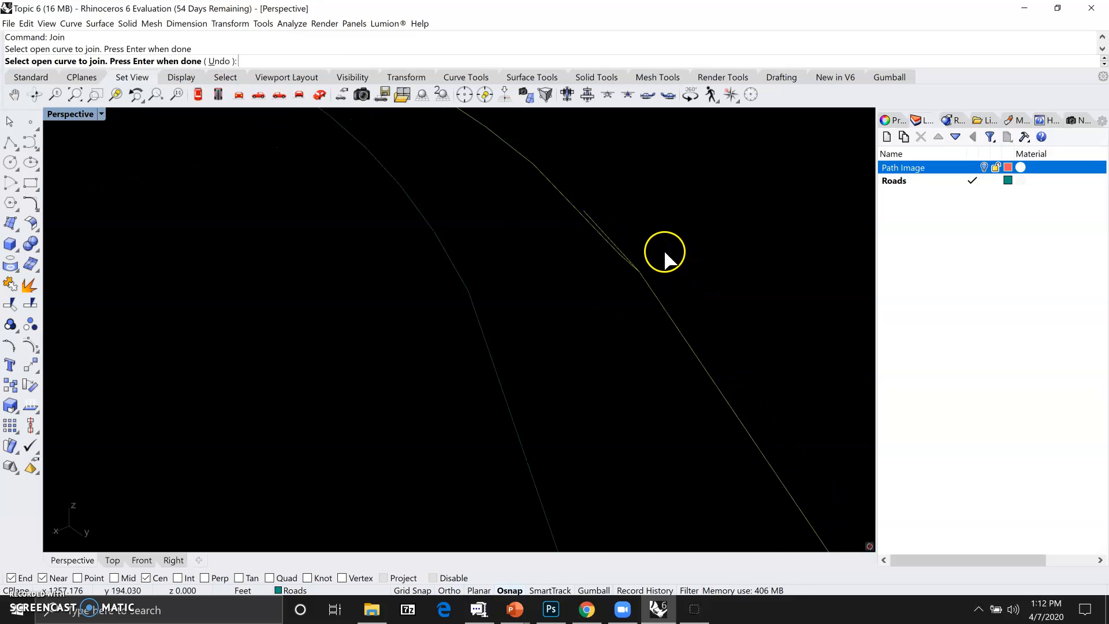
{"action": "scroll", "coordinate": [662, 254], "scroll_direction": "up", "scroll_amount": 2}
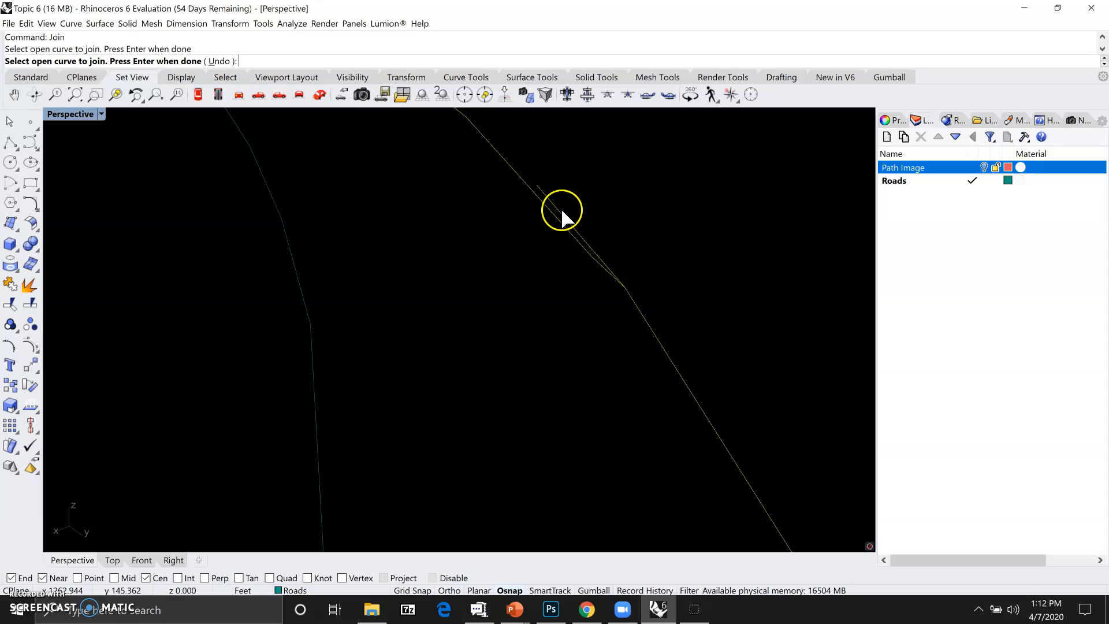
{"action": "key", "text": "Return"}
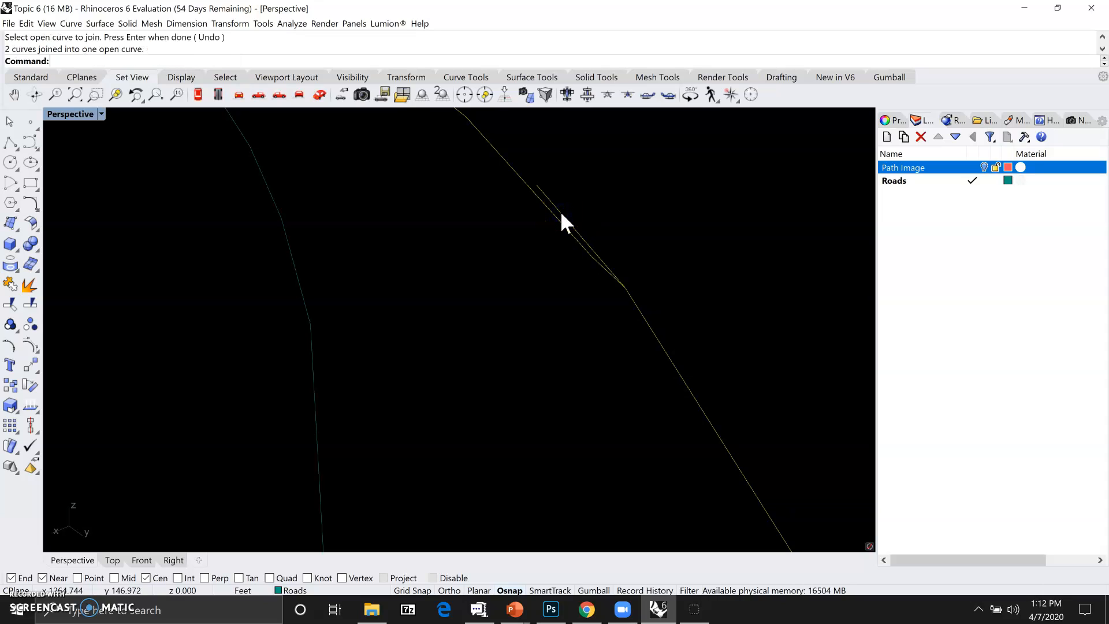
- Move the stray control point of the joined outer curve onto the nearby bend, collapsing the overlapping spike at the joint
{"action": "left_click", "coordinate": [561, 214]}
{"action": "left_click", "coordinate": [536, 184]}
{"action": "left_click_drag", "start_coordinate": [536, 184], "coordinate": [624, 286]}
{"action": "right_click_drag", "start_coordinate": [624, 286], "coordinate": [655, 290]}
{"action": "scroll", "coordinate": [654, 289], "scroll_direction": "down", "scroll_amount": 10}
{"action": "scroll", "coordinate": [670, 276], "scroll_direction": "up", "scroll_amount": 2}
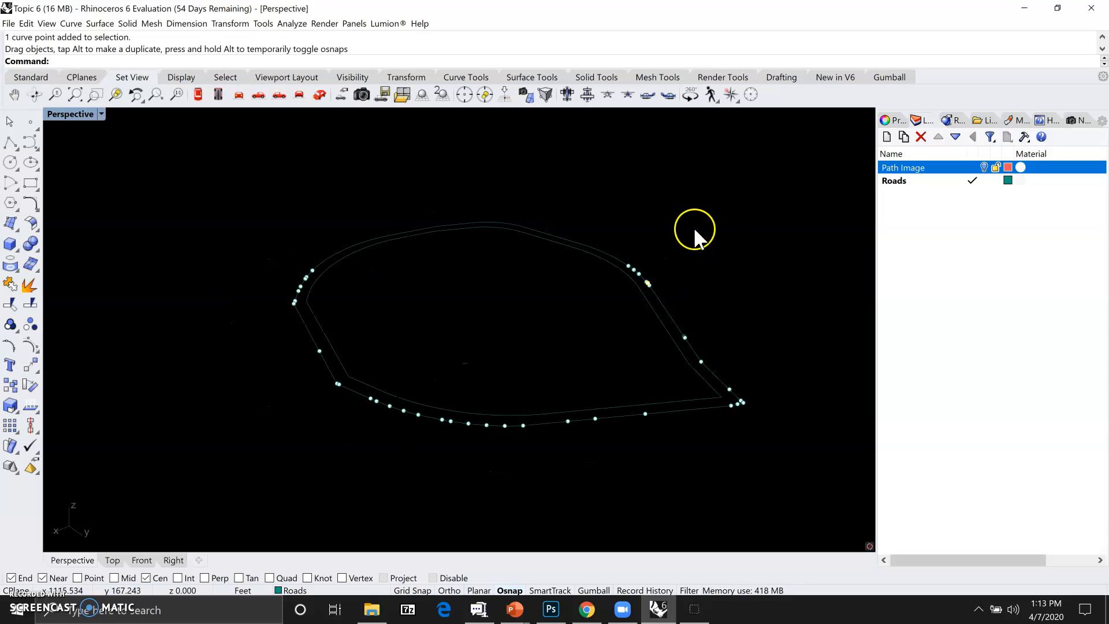